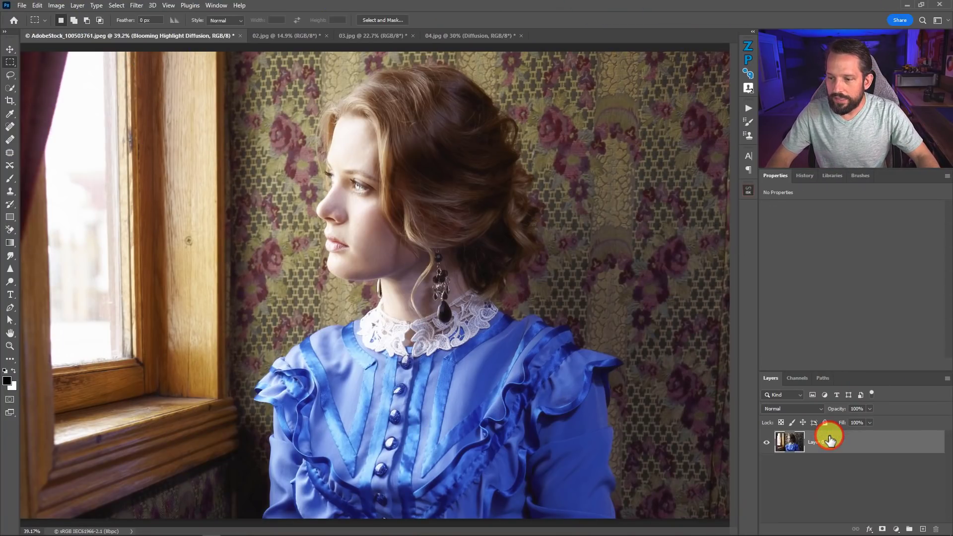
Revert the portrait to its original state and discard a trial duplicate of Layer 0.
{"action": "left_click", "coordinate": [839, 442]}
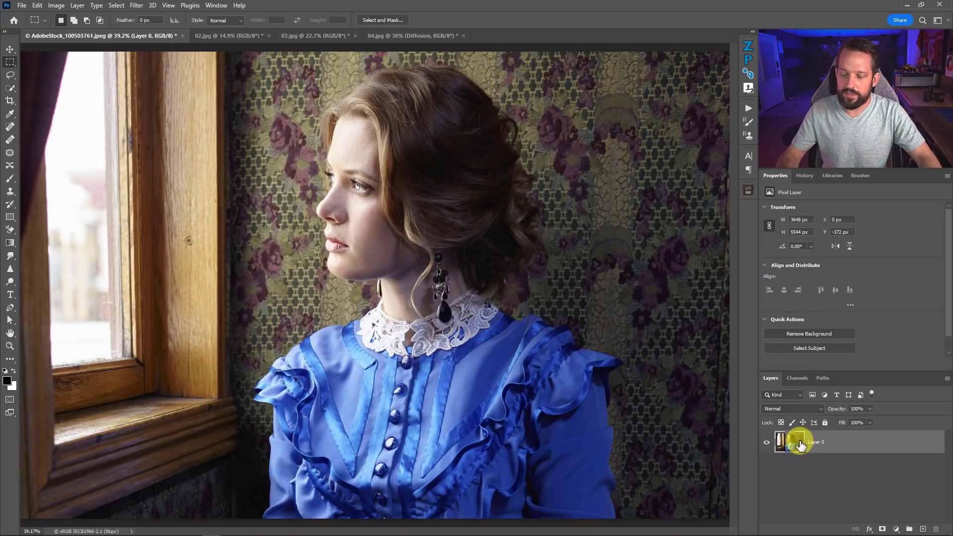
{"action": "key", "text": "ctrl+j"}
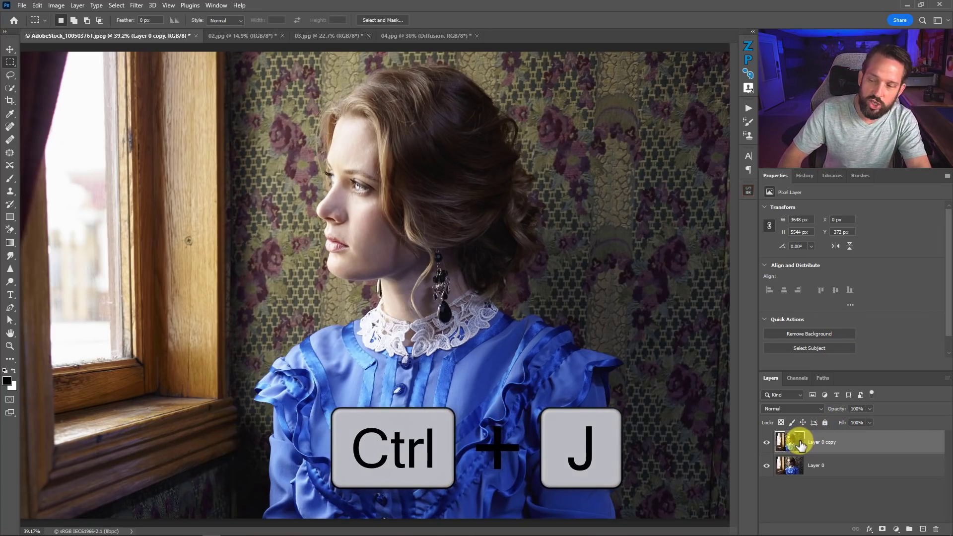
{"action": "left_click", "coordinate": [765, 443]}
{"action": "left_click", "coordinate": [844, 469]}
{"action": "key", "text": "ctrl+z"}
{"action": "left_click", "coordinate": [846, 443]}
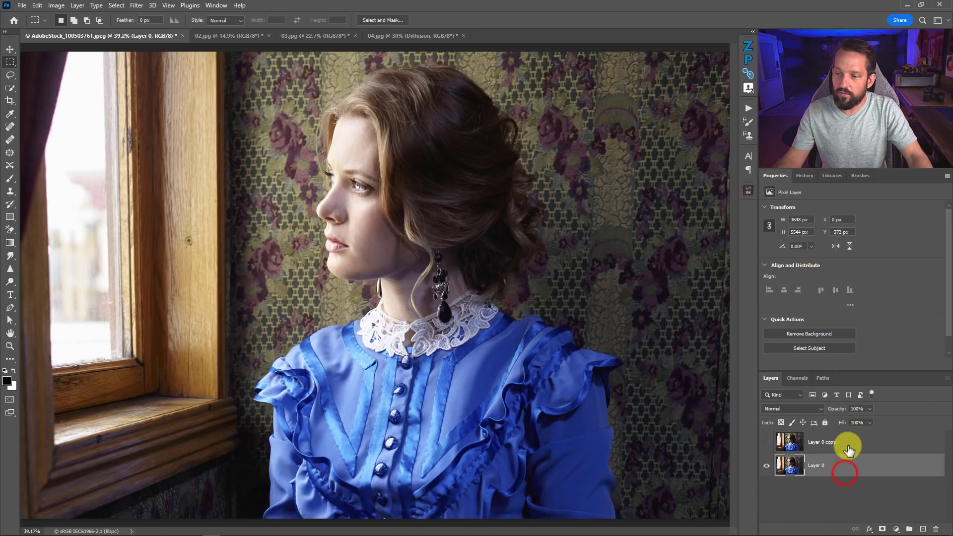
Add Levels 1 and Curves 1 adjustment layers above the portrait.
{"action": "left_click", "coordinate": [896, 529]}
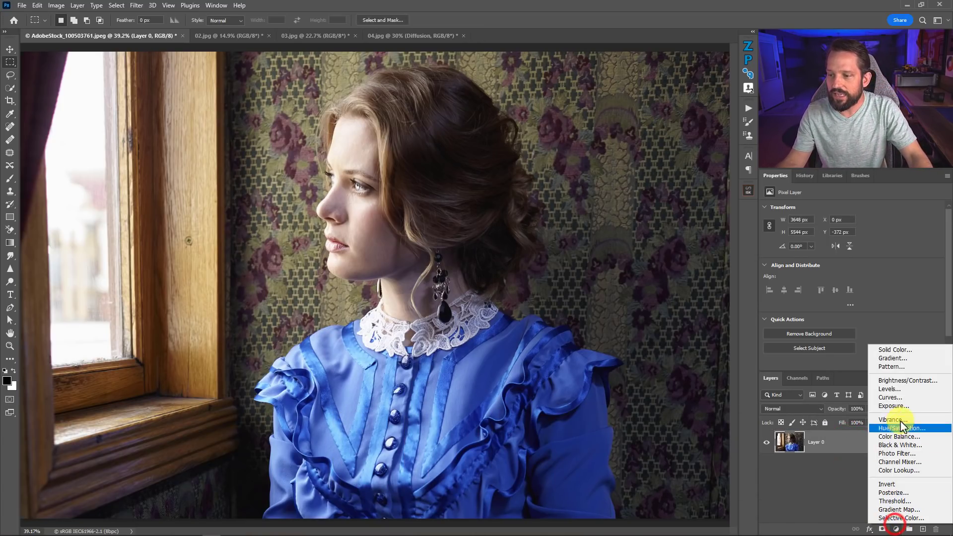
{"action": "left_click", "coordinate": [898, 391]}
{"action": "left_click", "coordinate": [896, 528]}
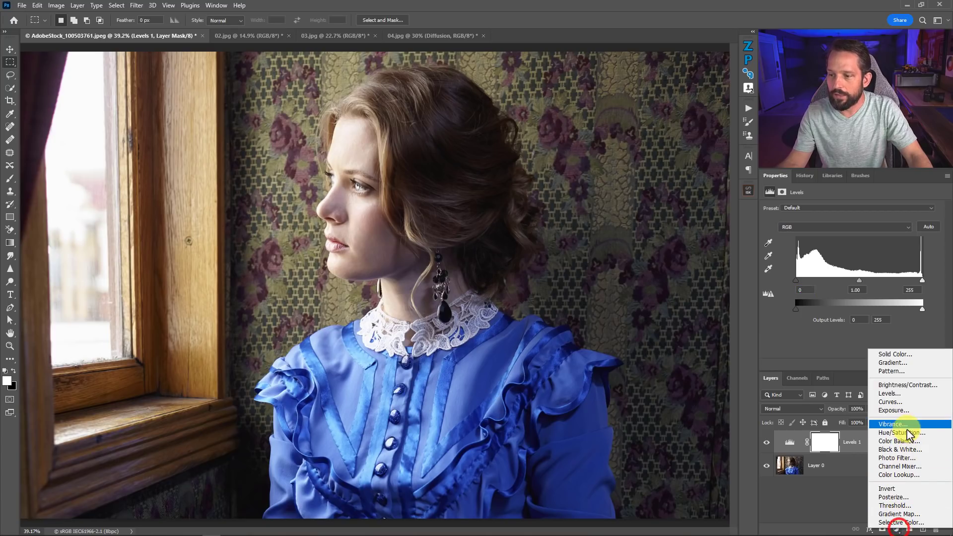
{"action": "left_click", "coordinate": [892, 402]}
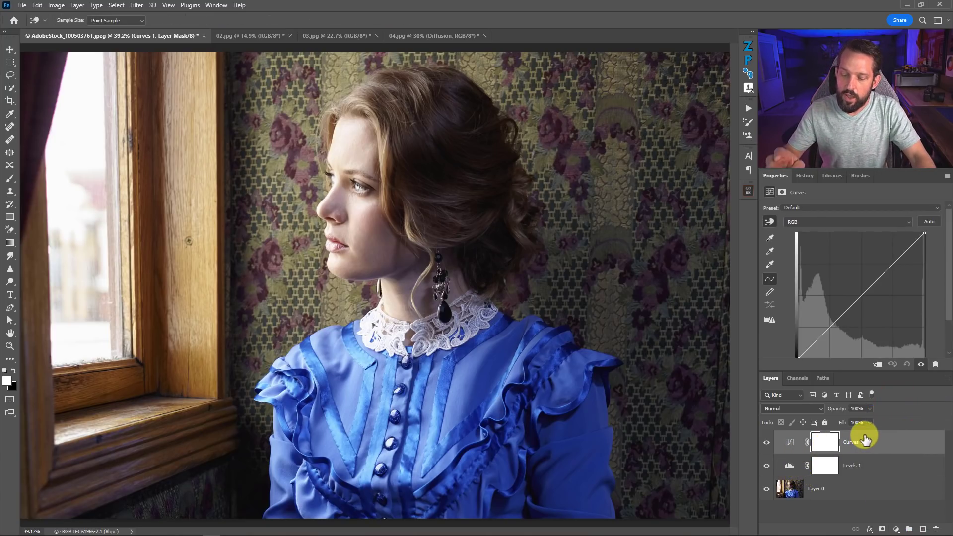
Stamp all visible layers into a merged Layer 1 on top with Ctrl+Alt+Shift+E.
{"action": "key", "text": "m"}
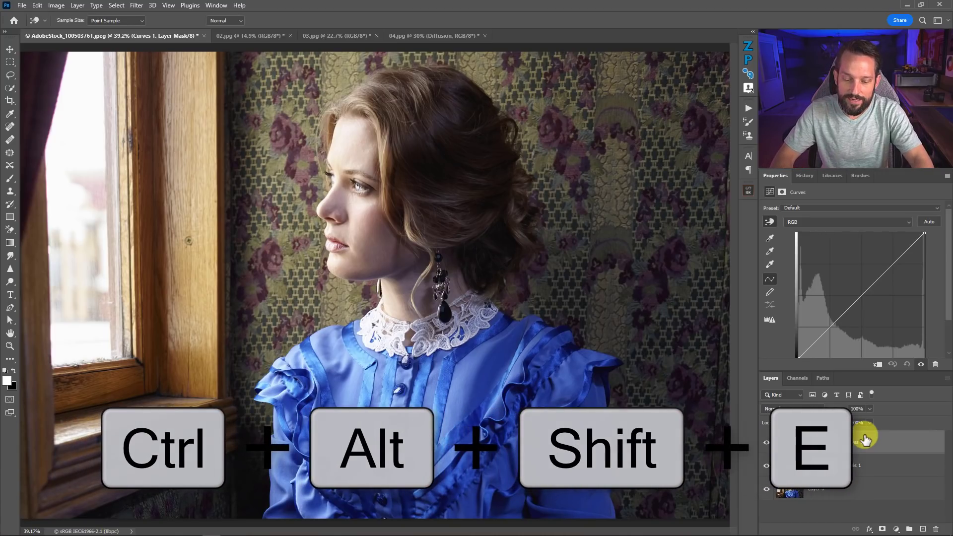
{"action": "key", "text": "ctrl+alt+shift+e"}
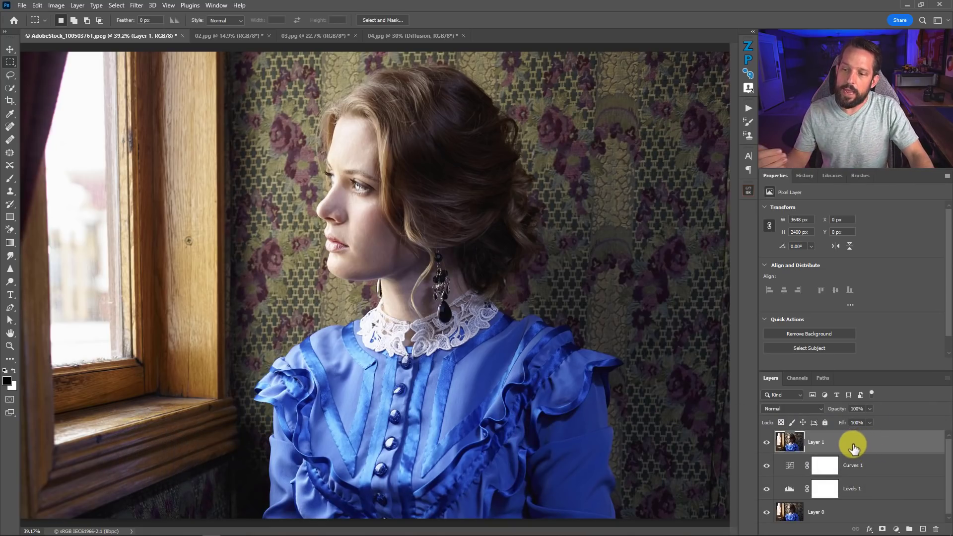
{"action": "left_click", "coordinate": [881, 462]}
Delete the Levels 1 and Curves 1 adjustment layers.
{"action": "left_click", "coordinate": [898, 489], "text": "shift"}
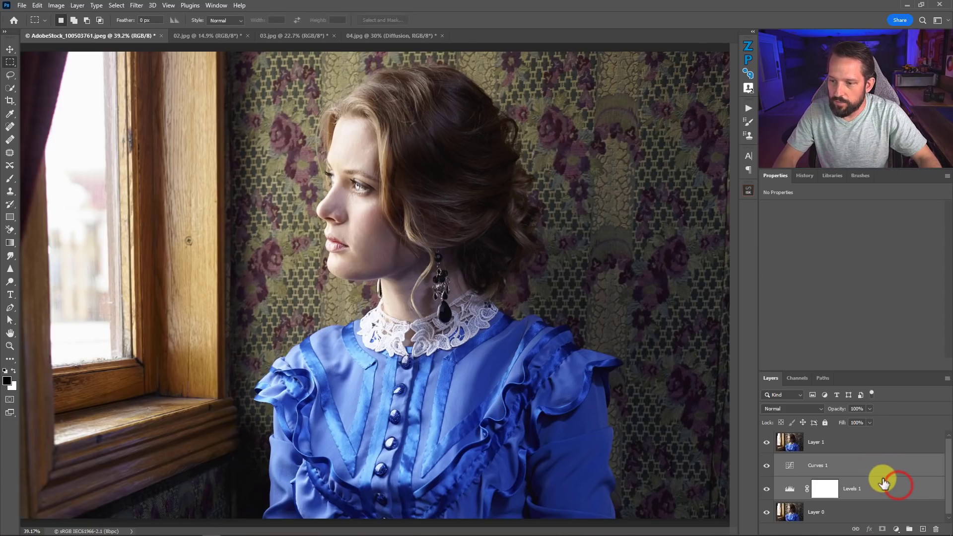
{"action": "key", "text": "Delete"}
{"action": "key", "text": "m"}
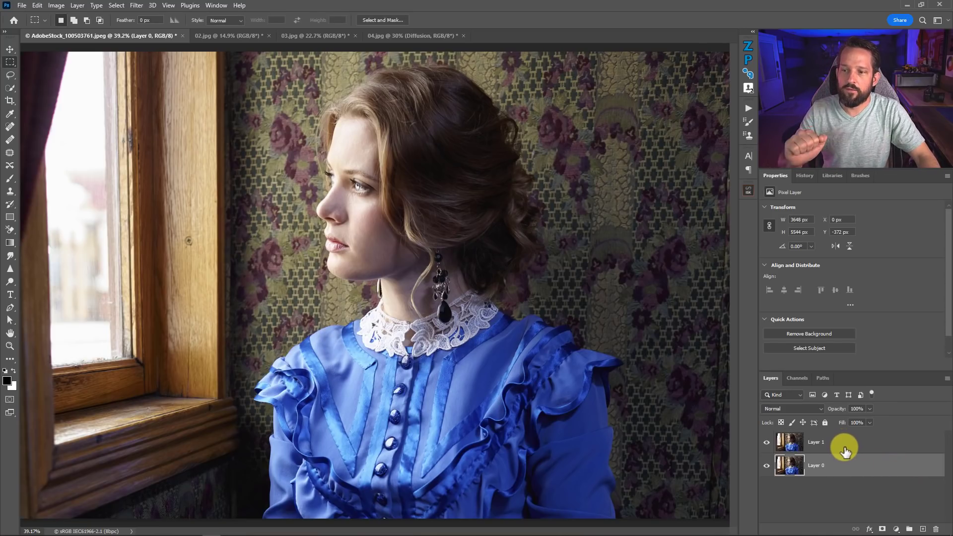
Rename the stamped Layer 1 to 'Diffusion'.
{"action": "left_click", "coordinate": [821, 442]}
{"action": "double_click", "coordinate": [822, 442]}
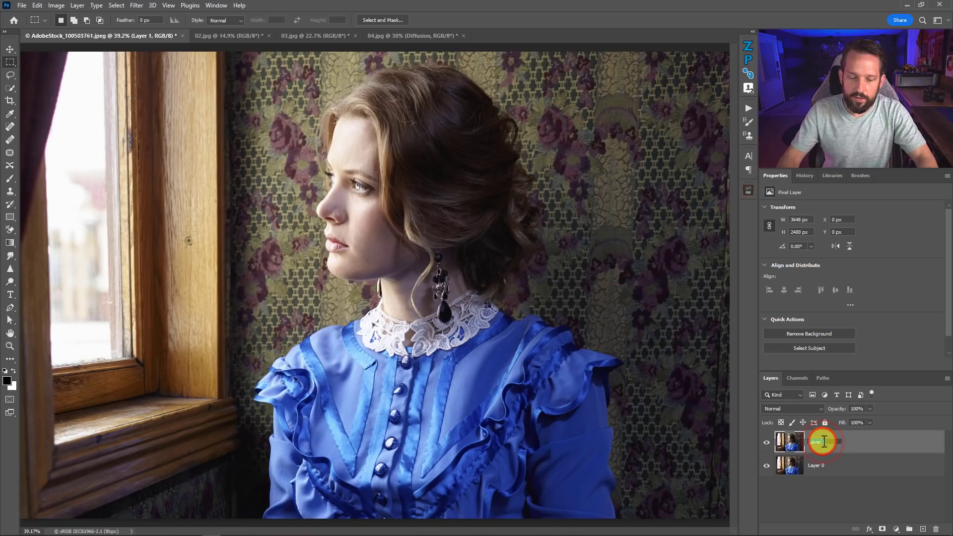
{"action": "type", "text": "Diff"}
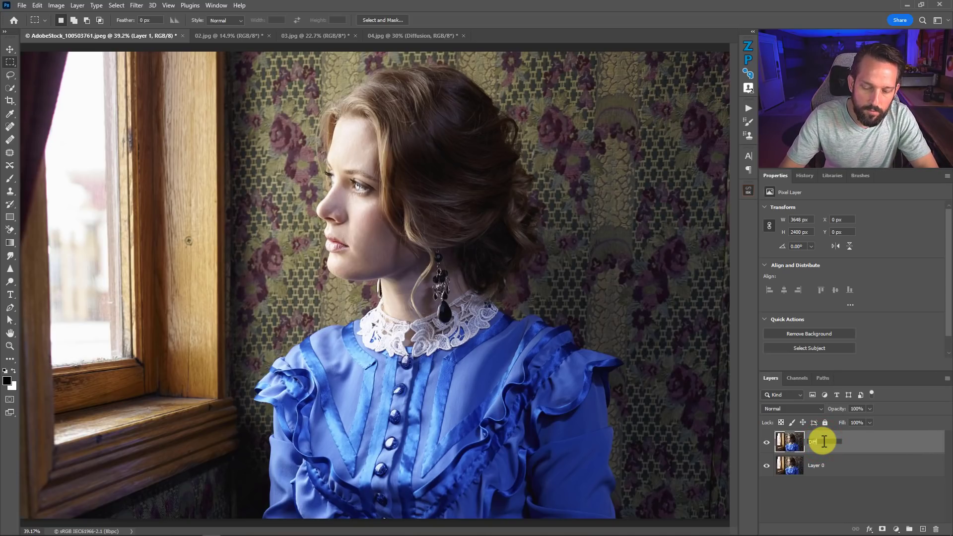
{"action": "type", "text": "us"}
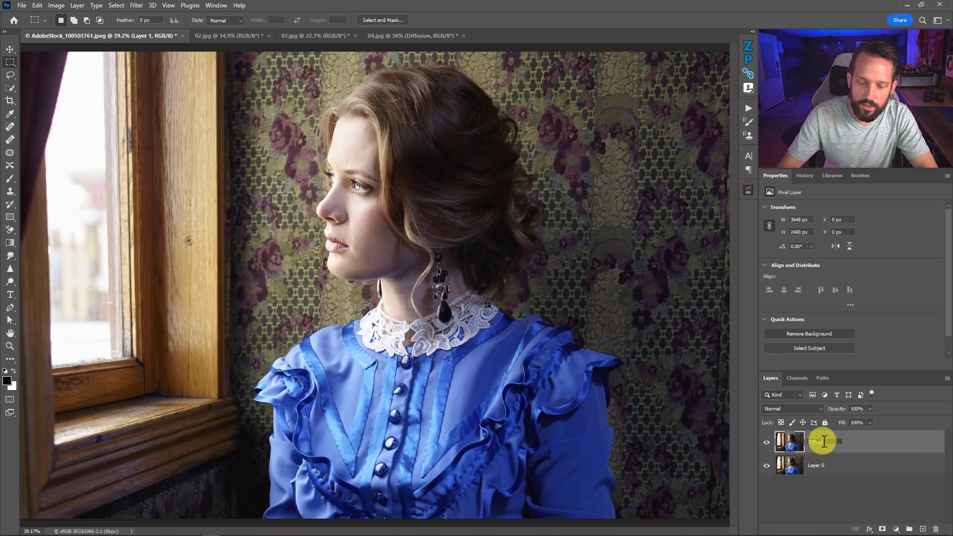
{"action": "type", "text": "ion"}
{"action": "key", "text": "Return"}
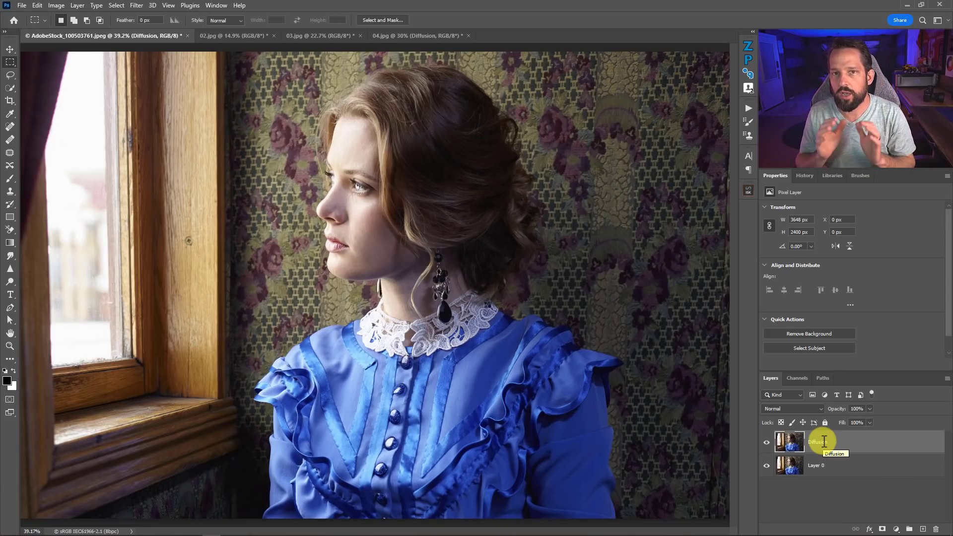
Set the Diffusion layer's blend mode to Screen.
{"action": "left_click", "coordinate": [810, 410]}
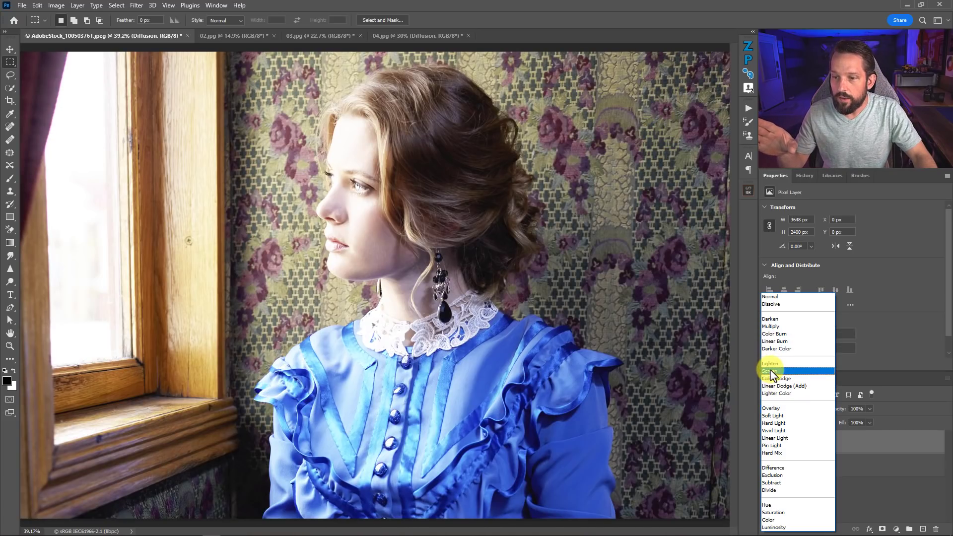
{"action": "left_click", "coordinate": [770, 371]}
{"action": "left_click", "coordinate": [889, 478]}
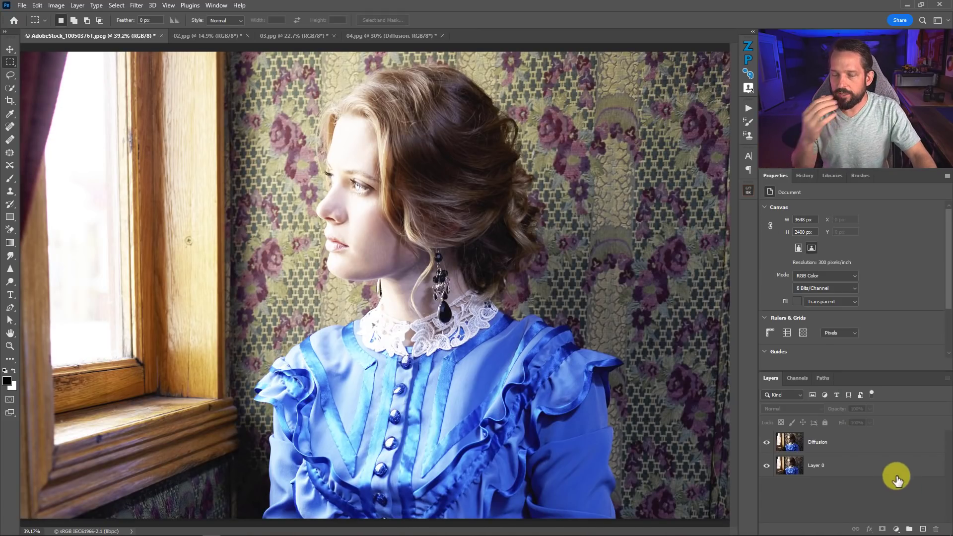
Apply a Gaussian Blur of about 34.6 px to the Diffusion layer.
{"action": "left_click", "coordinate": [877, 443]}
{"action": "left_click", "coordinate": [137, 6]}
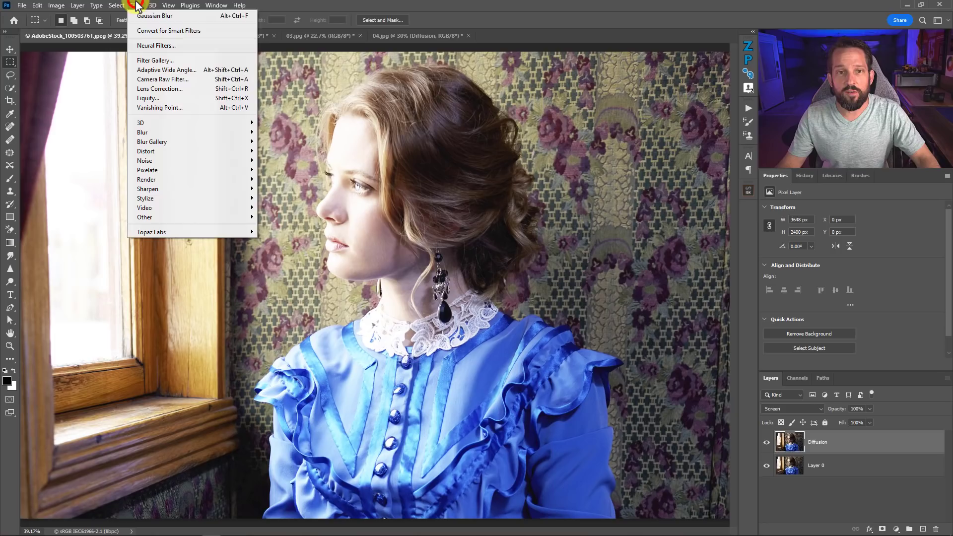
{"action": "mouse_move", "coordinate": [153, 131]}
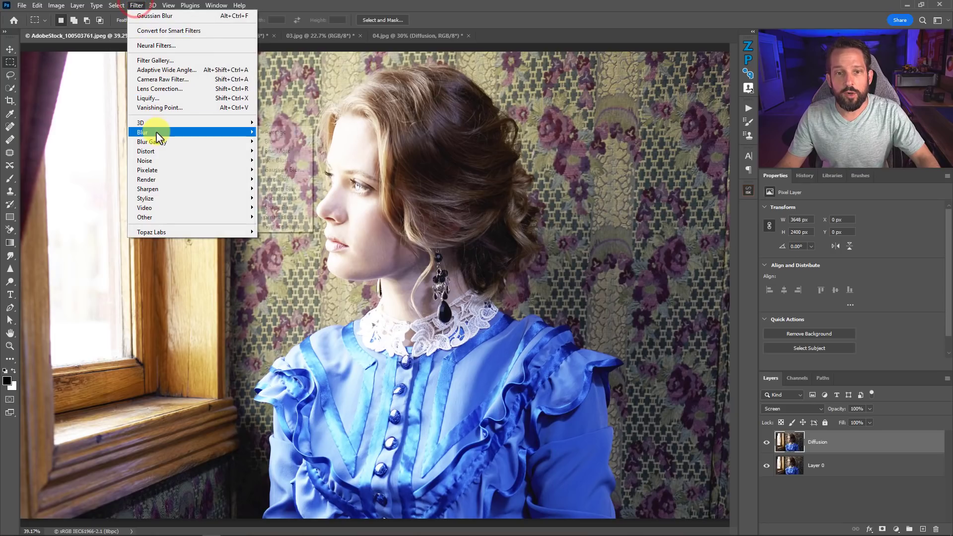
{"action": "left_click", "coordinate": [287, 169]}
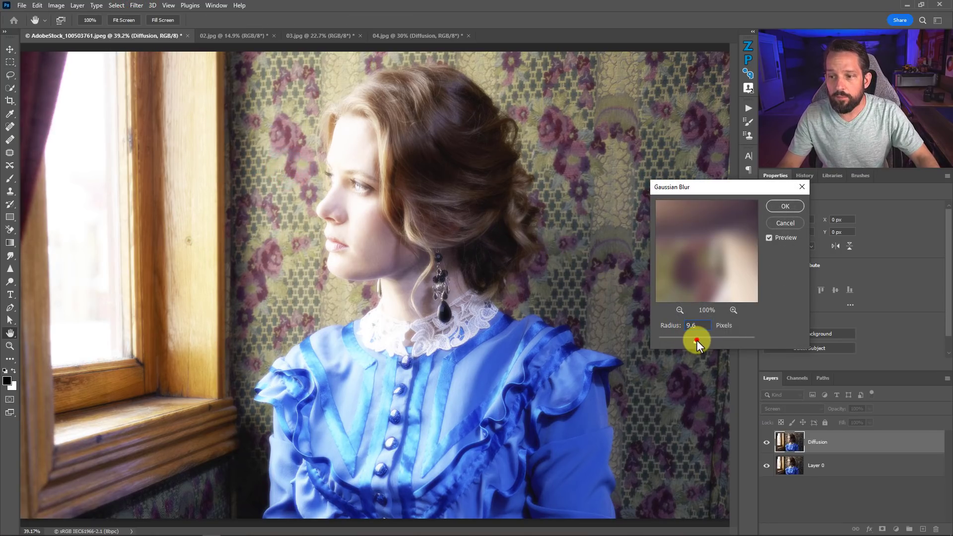
{"action": "left_click_drag", "start_coordinate": [695, 340], "coordinate": [483, 222]}
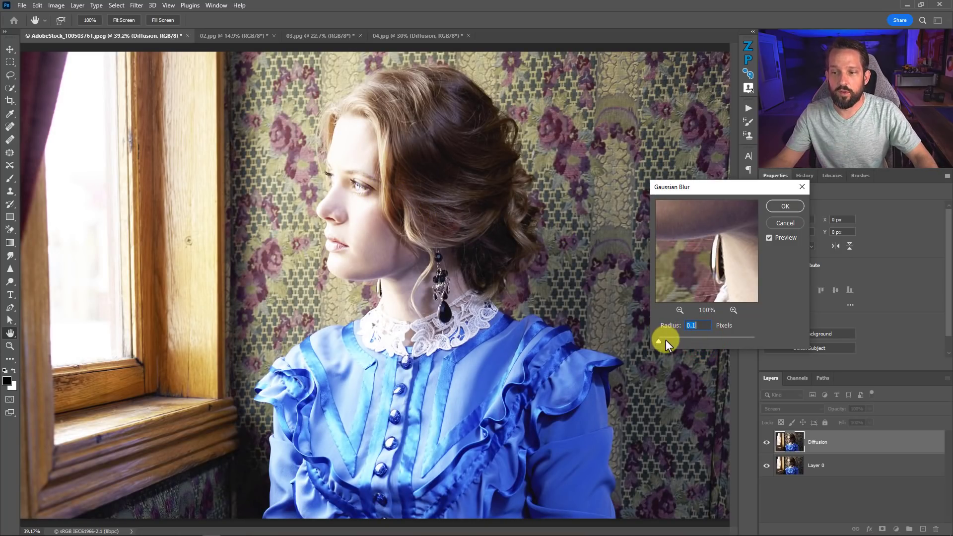
{"action": "left_click_drag", "start_coordinate": [659, 340], "coordinate": [705, 337]}
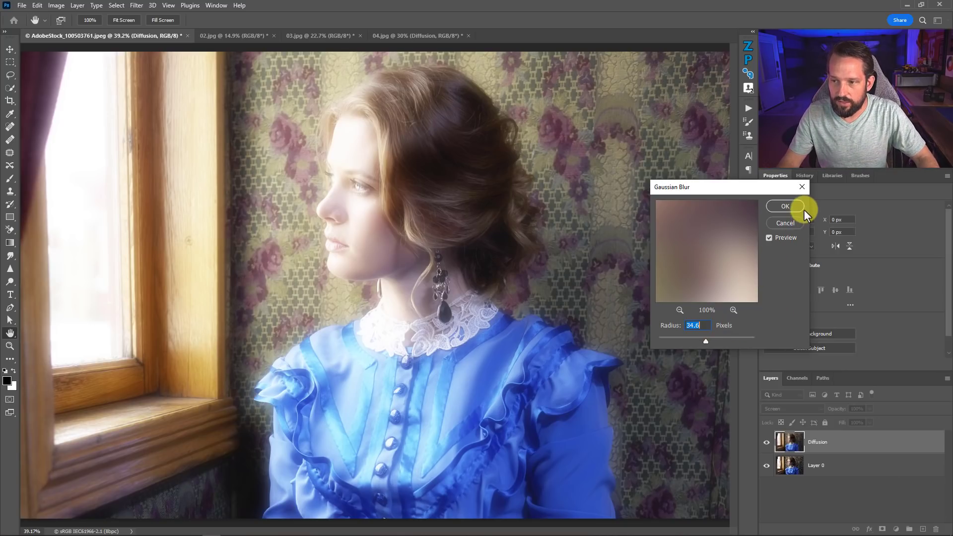
{"action": "left_click", "coordinate": [785, 207]}
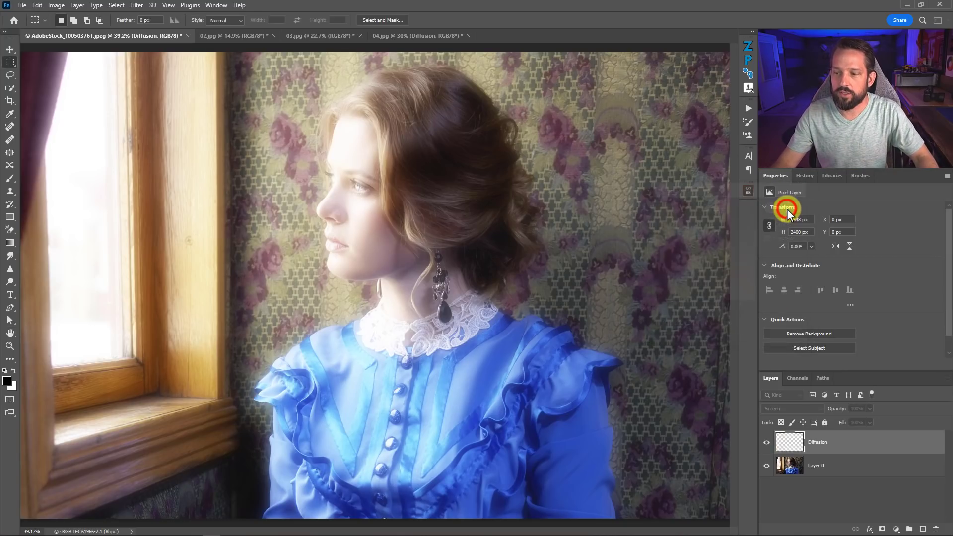
Toggle the Diffusion layer's visibility to compare the portrait with and without the glow.
{"action": "left_click", "coordinate": [766, 442]}
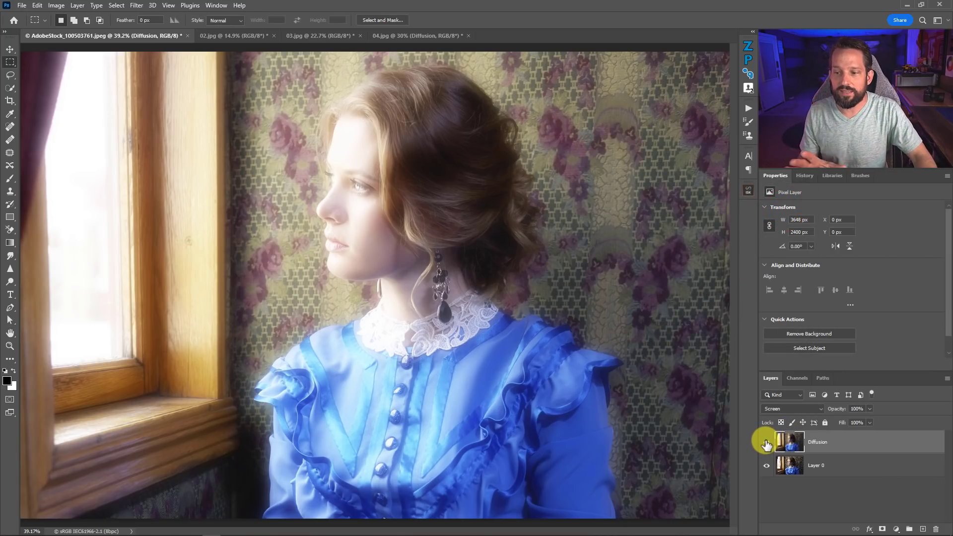
{"action": "left_click", "coordinate": [766, 443]}
{"action": "left_click", "coordinate": [766, 442]}
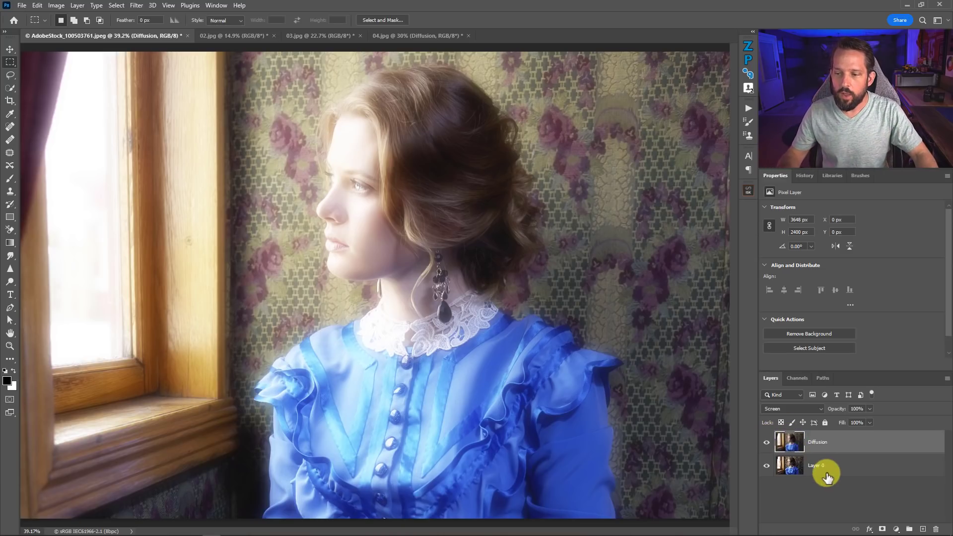
Add a Curves adjustment layer clipped to the Diffusion layer.
{"action": "left_click", "coordinate": [896, 529]}
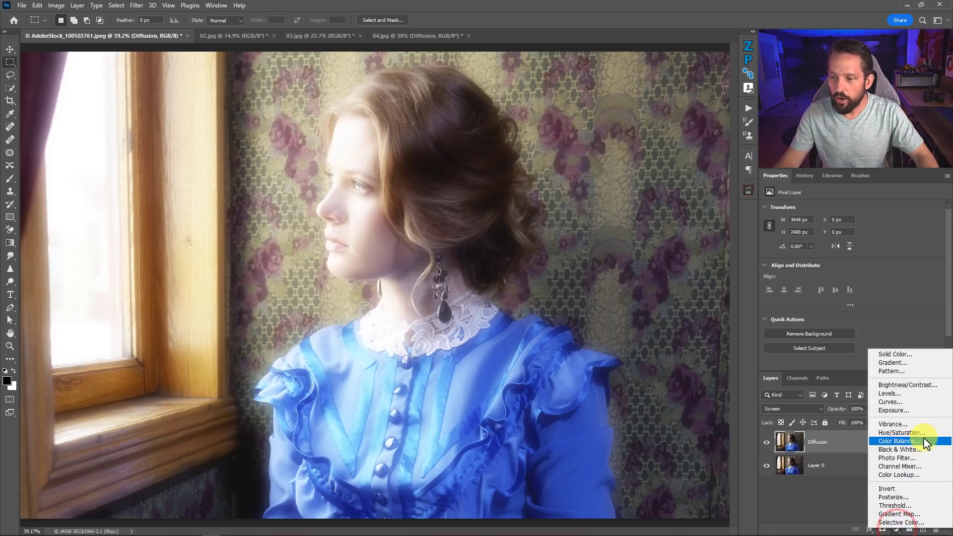
{"action": "left_click", "coordinate": [891, 402]}
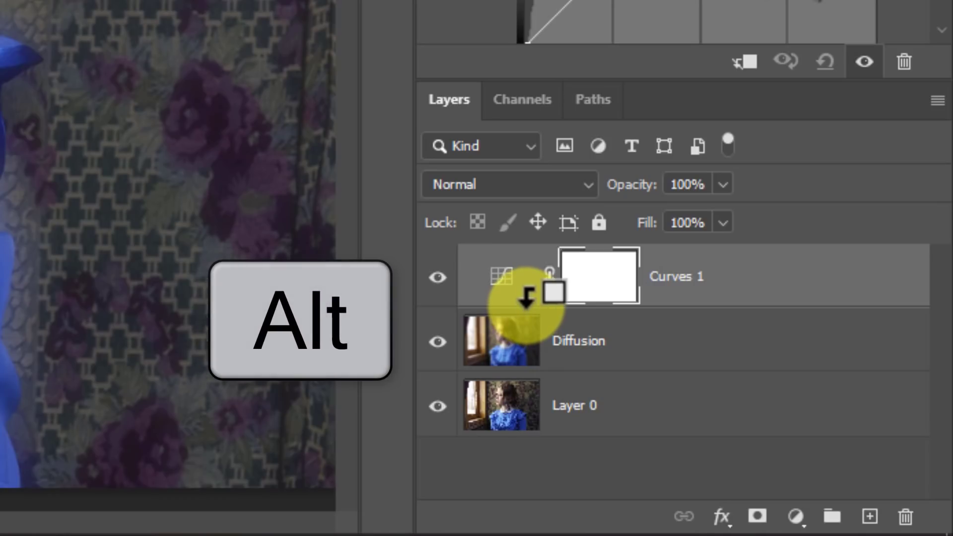
{"action": "left_click", "coordinate": [525, 302], "text": "alt"}
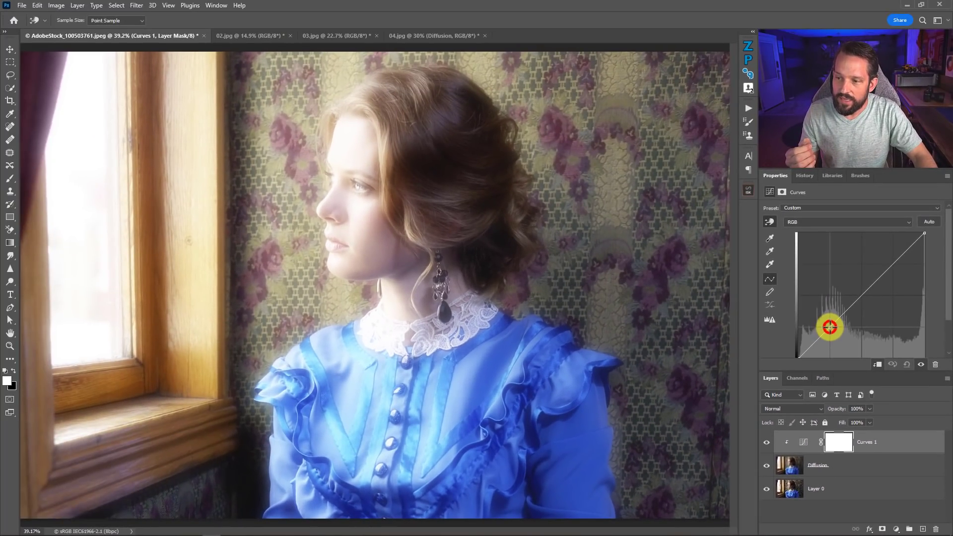
Shape Curves 1 into a three-point S-curve that deepens shadows and adds contrast.
{"action": "left_click", "coordinate": [830, 326]}
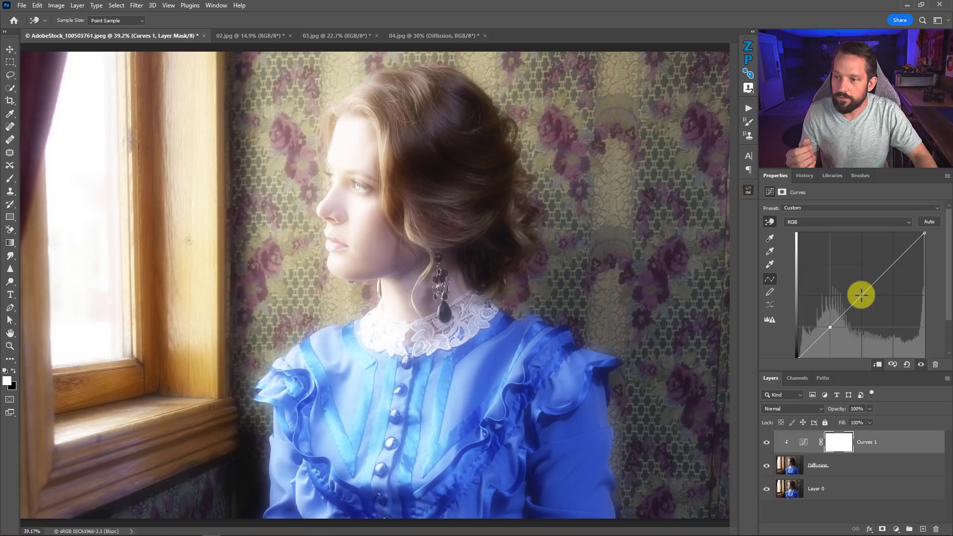
{"action": "left_click", "coordinate": [861, 295]}
{"action": "left_click", "coordinate": [893, 264]}
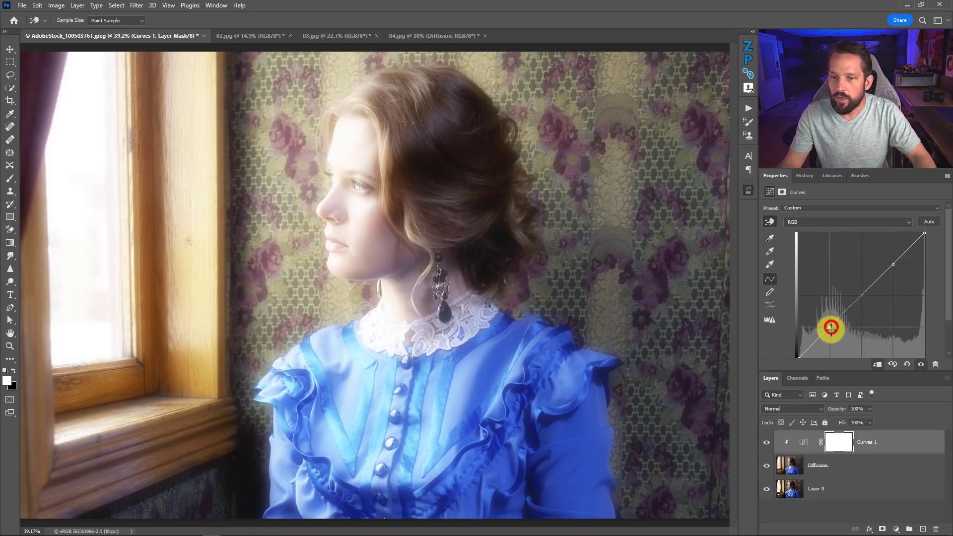
{"action": "left_click_drag", "start_coordinate": [829, 325], "coordinate": [832, 335]}
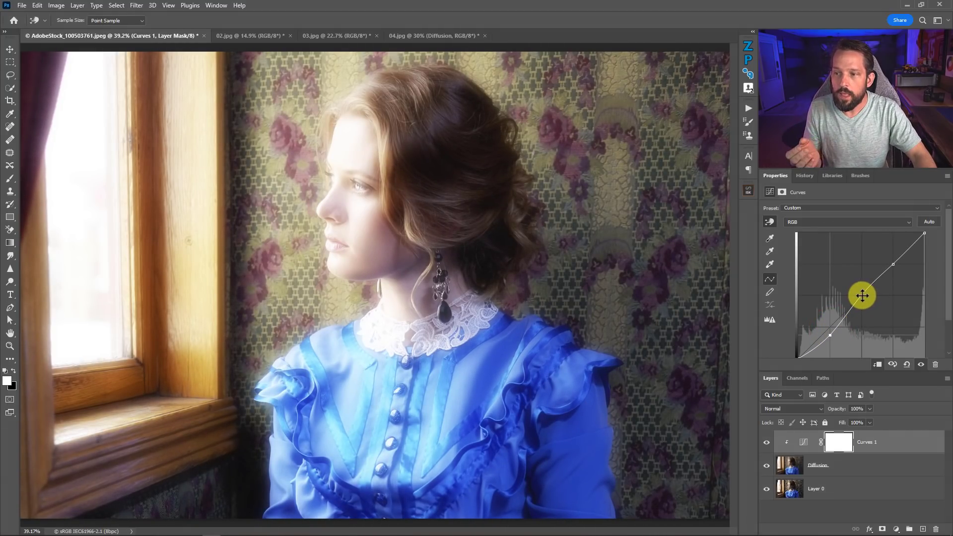
{"action": "mouse_move", "coordinate": [861, 298]}
{"action": "left_mouse_down"}
{"action": "mouse_move", "coordinate": [870, 321]}
{"action": "mouse_move", "coordinate": [868, 310]}
{"action": "left_mouse_up"}
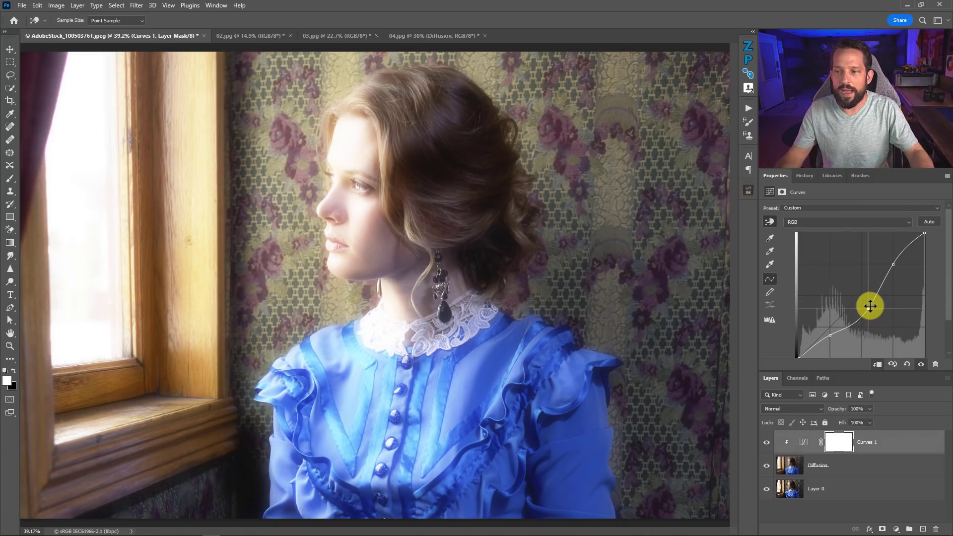
{"action": "left_click_drag", "start_coordinate": [893, 264], "coordinate": [898, 270]}
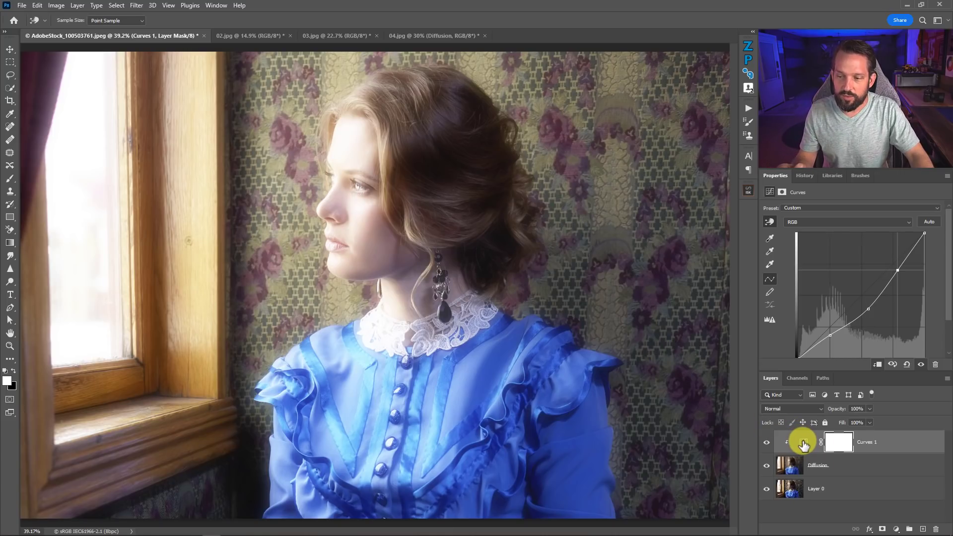
Set Curves 1 blend mode to Luminosity and fine-tune its curve points.
{"action": "left_click", "coordinate": [799, 409]}
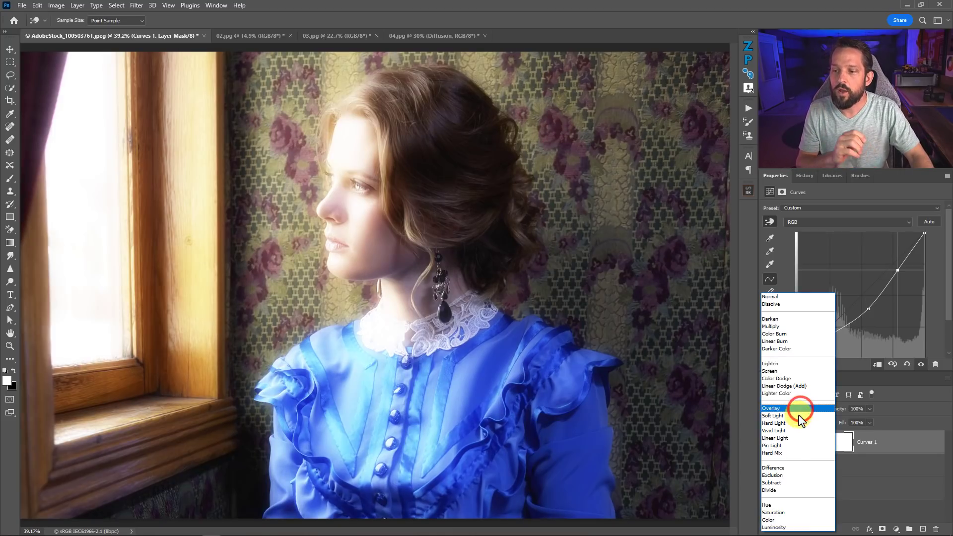
{"action": "left_click", "coordinate": [778, 528]}
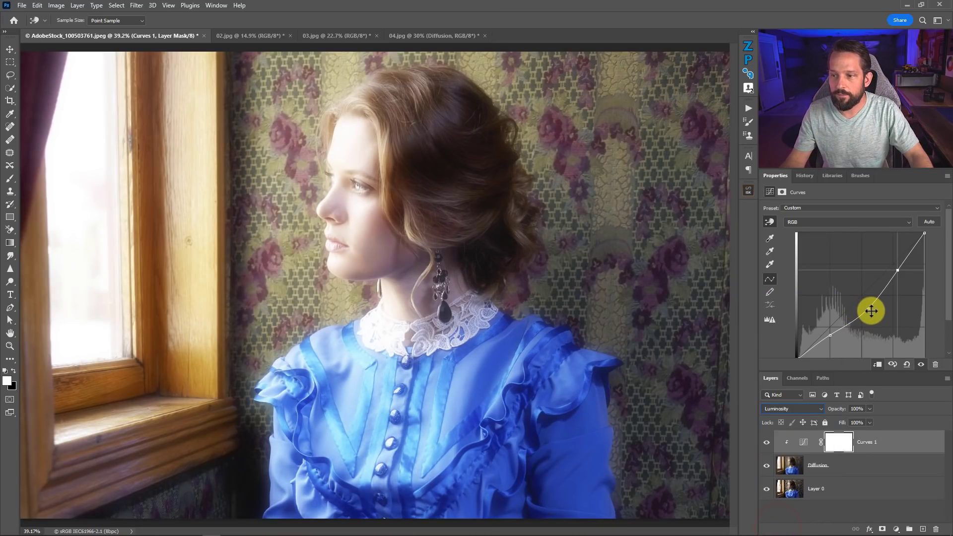
{"action": "mouse_move", "coordinate": [870, 311]}
{"action": "left_mouse_down"}
{"action": "mouse_move", "coordinate": [865, 304]}
{"action": "mouse_move", "coordinate": [870, 313]}
{"action": "left_mouse_up"}
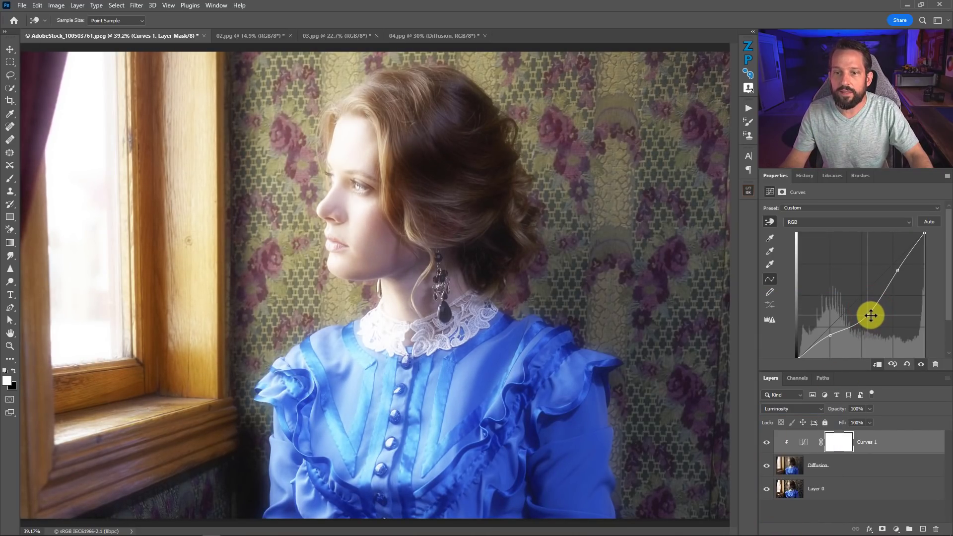
{"action": "left_click", "coordinate": [789, 466]}
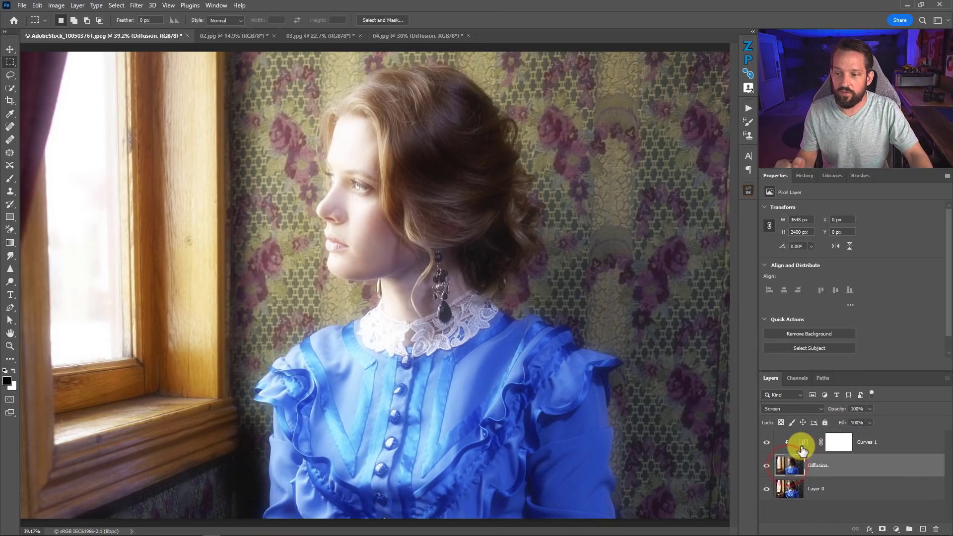
{"action": "left_click", "coordinate": [802, 447]}
{"action": "mouse_move", "coordinate": [899, 281]}
{"action": "left_mouse_down"}
{"action": "mouse_move", "coordinate": [893, 268]}
{"action": "mouse_move", "coordinate": [901, 271]}
{"action": "left_mouse_up"}
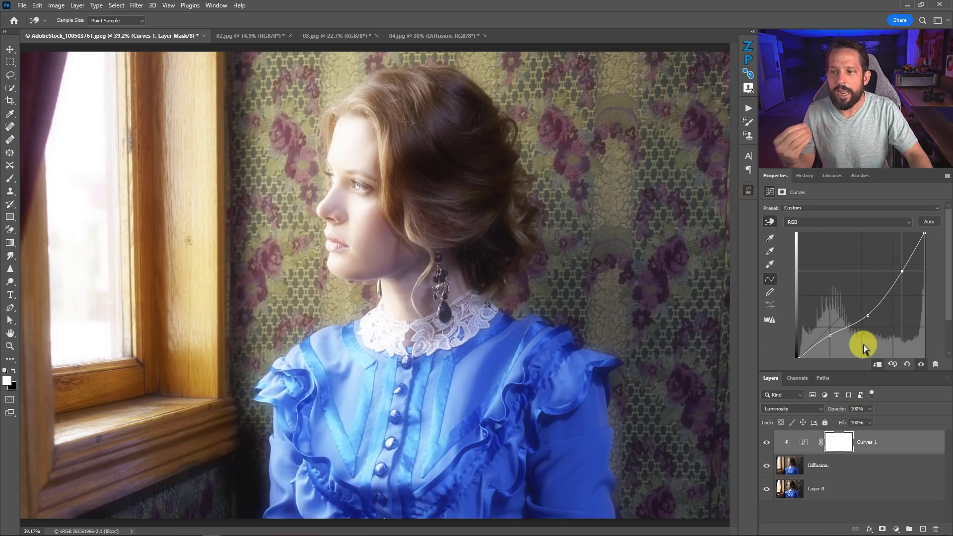
{"action": "left_click_drag", "start_coordinate": [868, 315], "coordinate": [867, 318]}
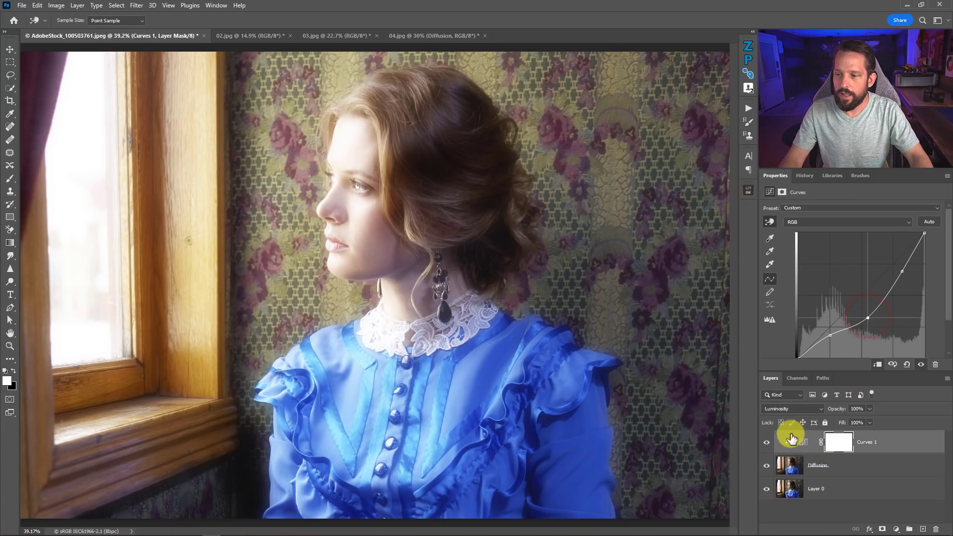
Compare with layers hidden, then keep Curves 1 on top, clipped to Diffusion.
{"action": "left_click", "coordinate": [767, 441]}
{"action": "left_click", "coordinate": [766, 441]}
{"action": "key", "text": "alt+bracketleft"}
{"action": "key", "text": "m"}
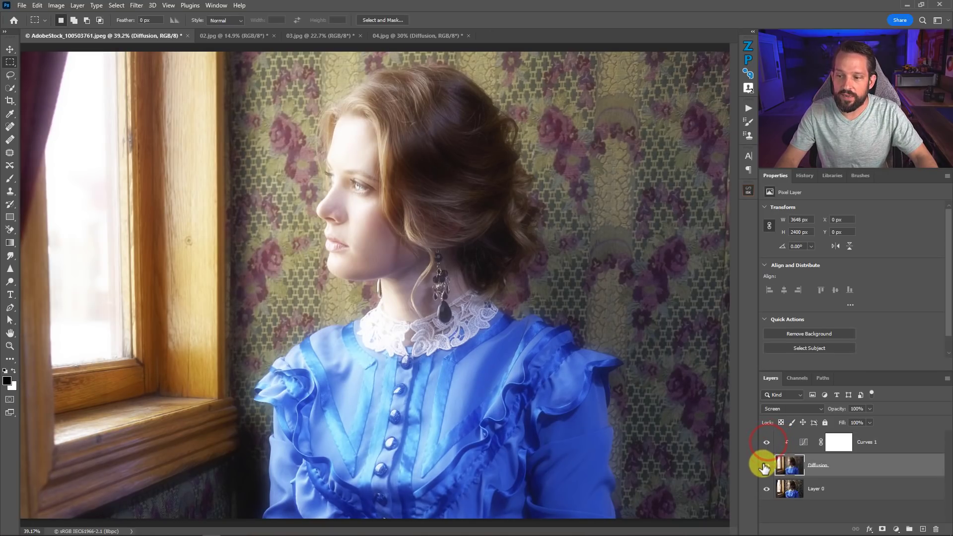
{"action": "left_click", "coordinate": [766, 465]}
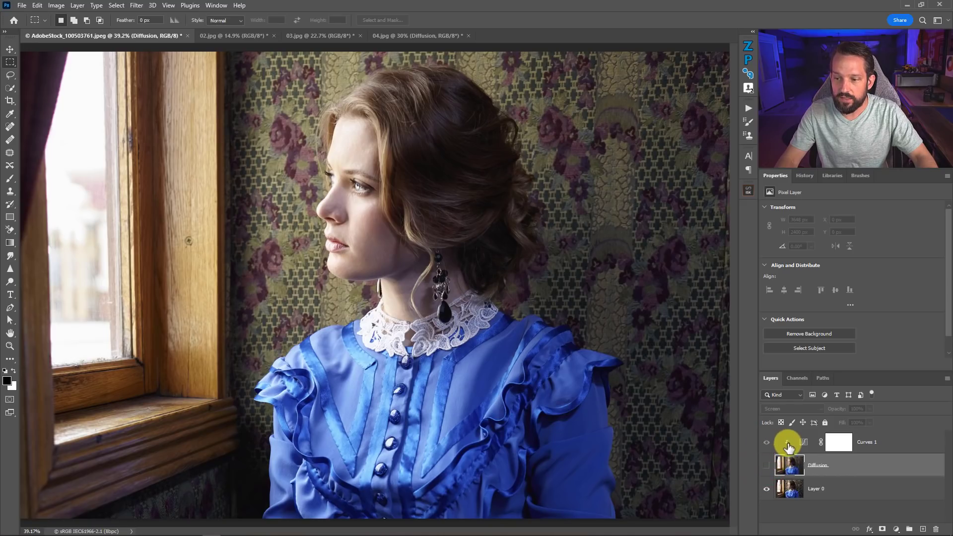
{"action": "left_click_drag", "start_coordinate": [803, 441], "coordinate": [773, 472]}
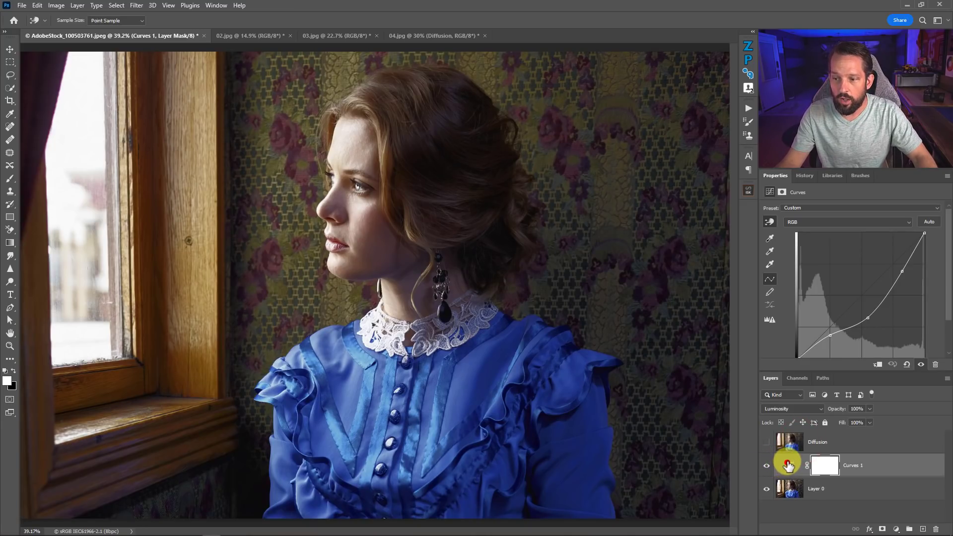
{"action": "left_click_drag", "start_coordinate": [788, 464], "coordinate": [776, 436]}
{"action": "left_click", "coordinate": [767, 465]}
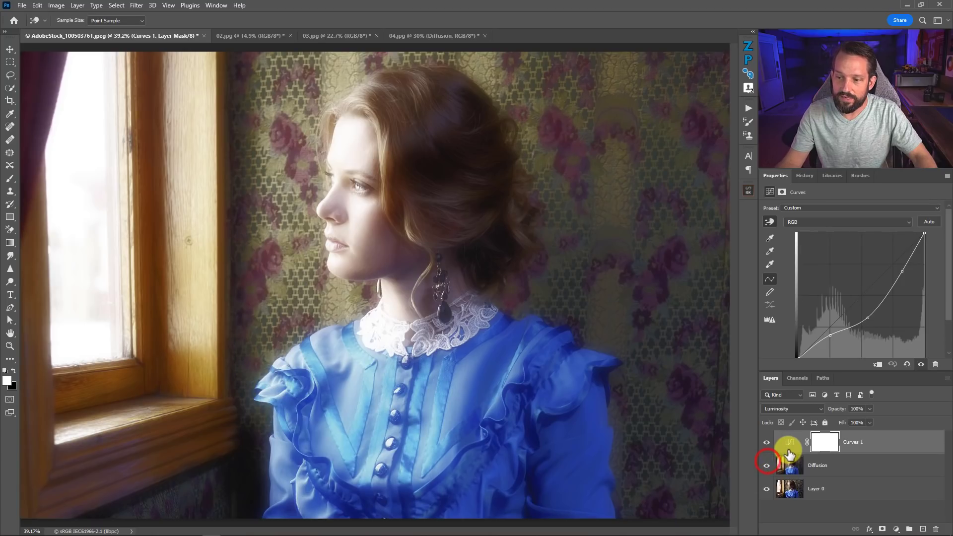
{"action": "left_click", "coordinate": [791, 453], "text": "alt"}
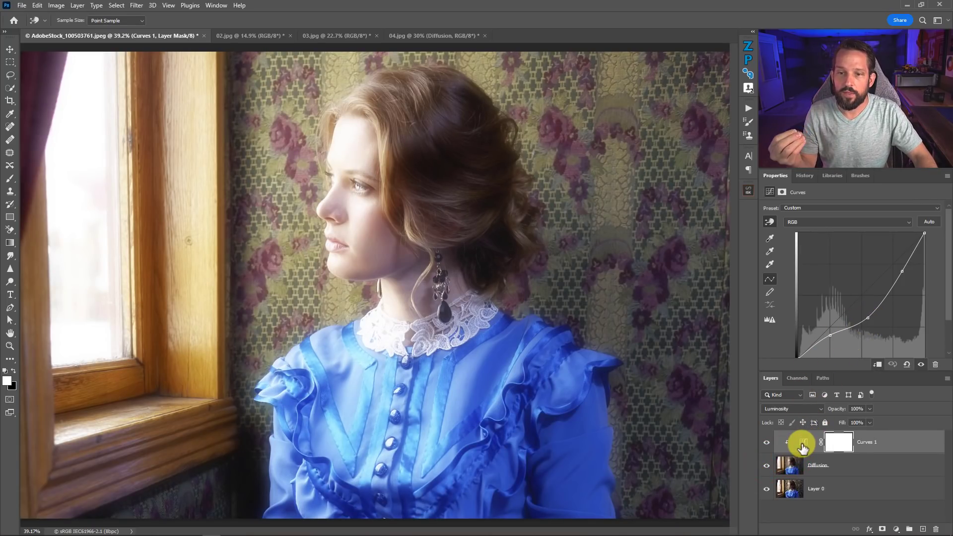
{"action": "left_click", "coordinate": [804, 448]}
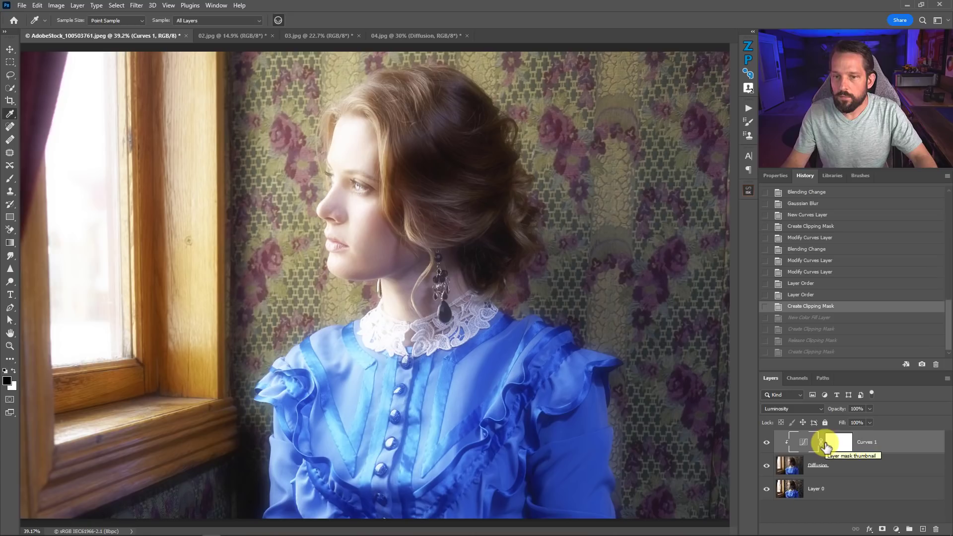
Add a black Solid Color fill layer clipped to Curves 1.
{"action": "left_click", "coordinate": [896, 529]}
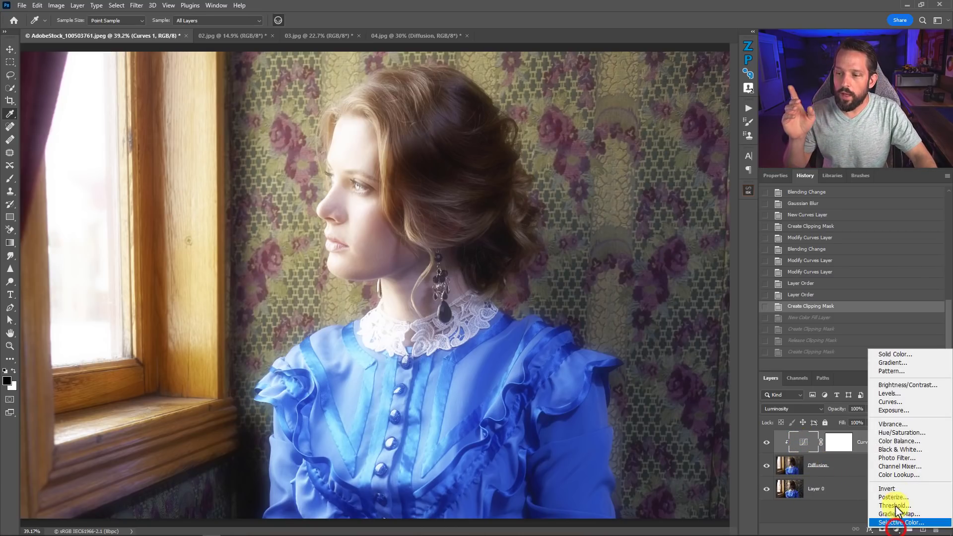
{"action": "left_click", "coordinate": [911, 354]}
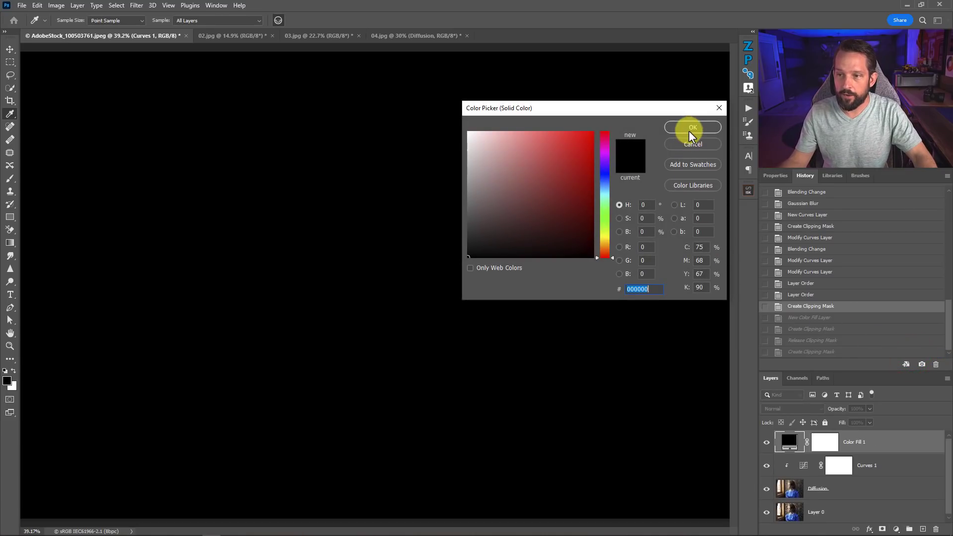
{"action": "left_click", "coordinate": [690, 128]}
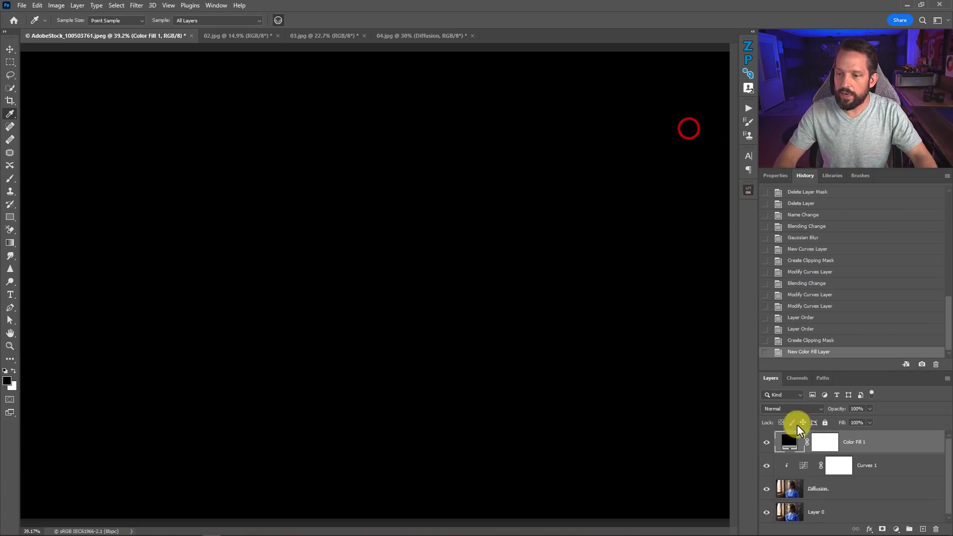
{"action": "left_click", "coordinate": [808, 450], "text": "alt"}
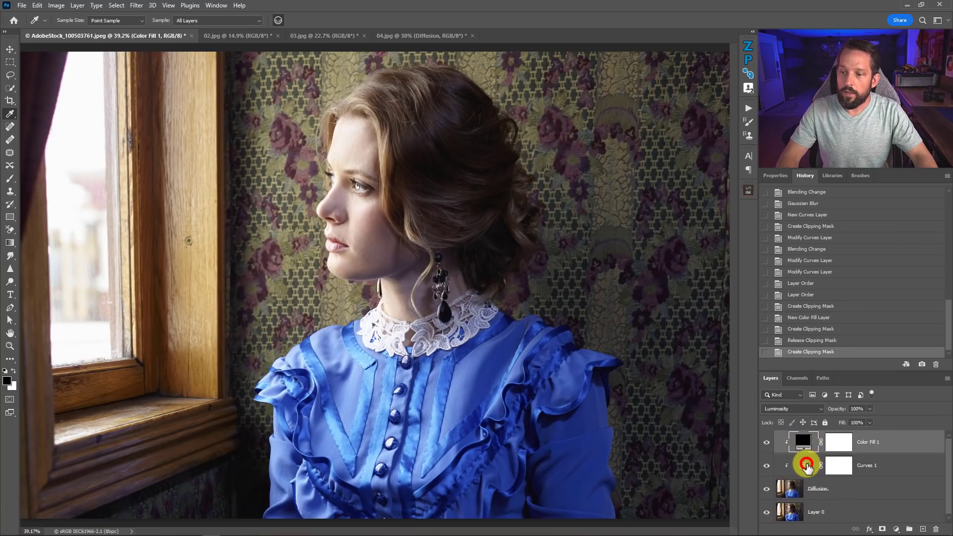
Set Color Fill 1's blend mode to Color.
{"action": "left_click", "coordinate": [803, 465]}
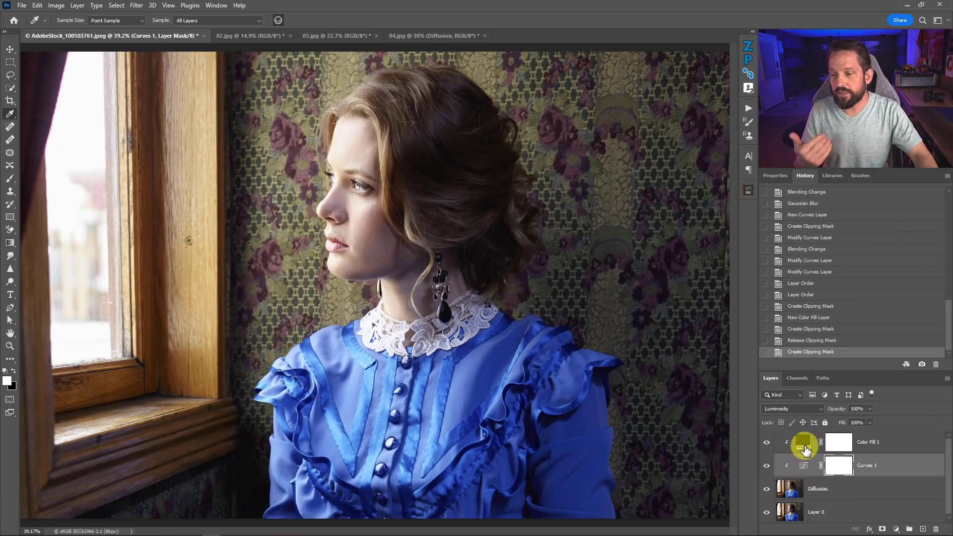
{"action": "left_click", "coordinate": [803, 442]}
{"action": "left_click", "coordinate": [799, 408]}
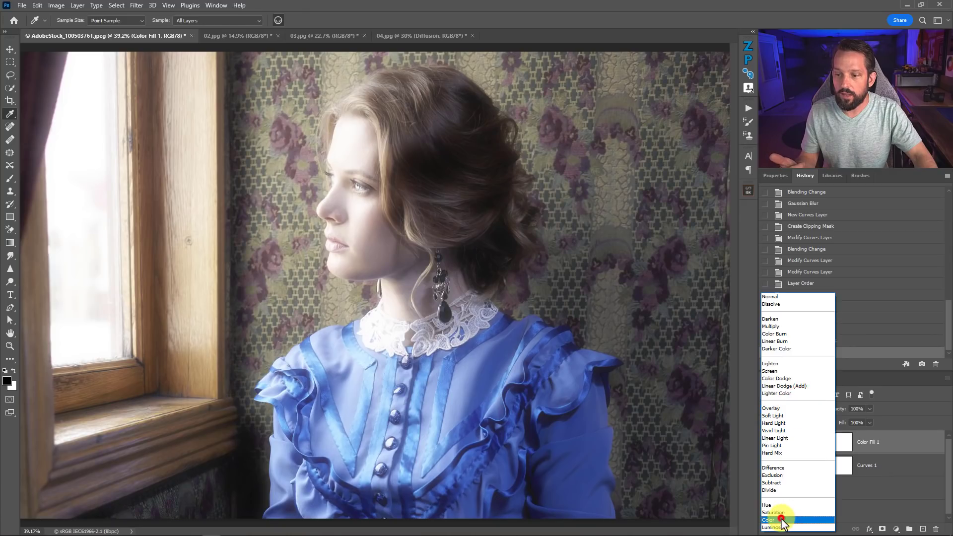
{"action": "left_click", "coordinate": [781, 517]}
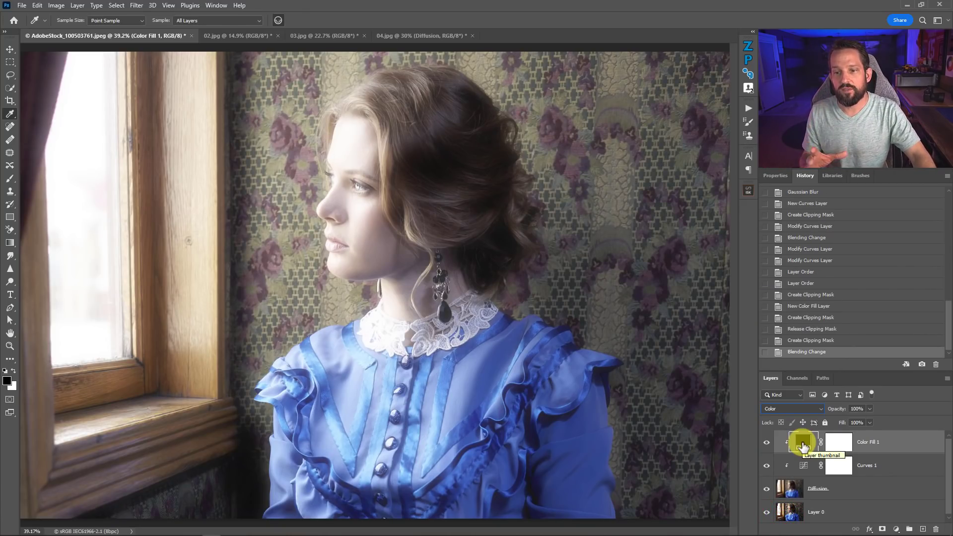
Edit Color Fill 1's colour, trying green, teal and window-wood samples.
{"action": "double_click", "coordinate": [803, 443]}
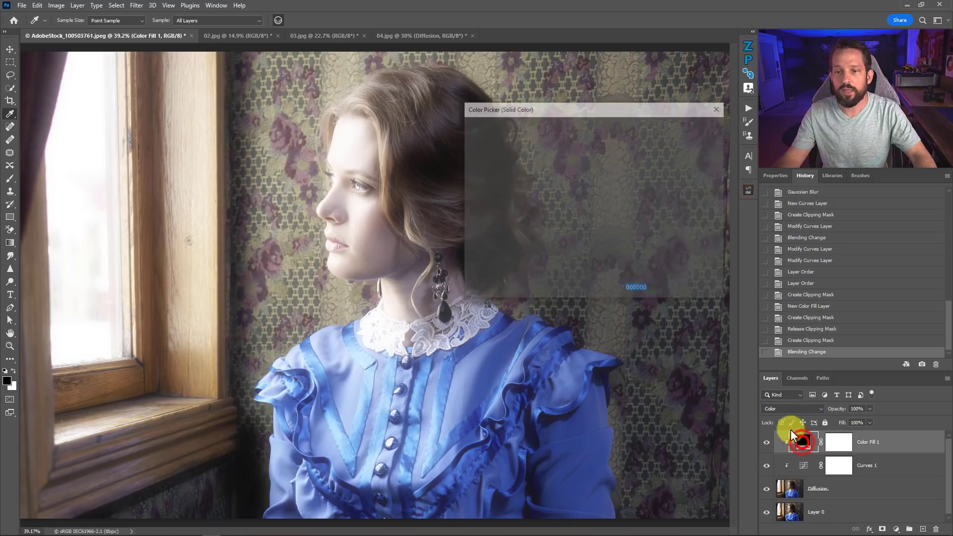
{"action": "left_click_drag", "start_coordinate": [609, 224], "coordinate": [602, 201]}
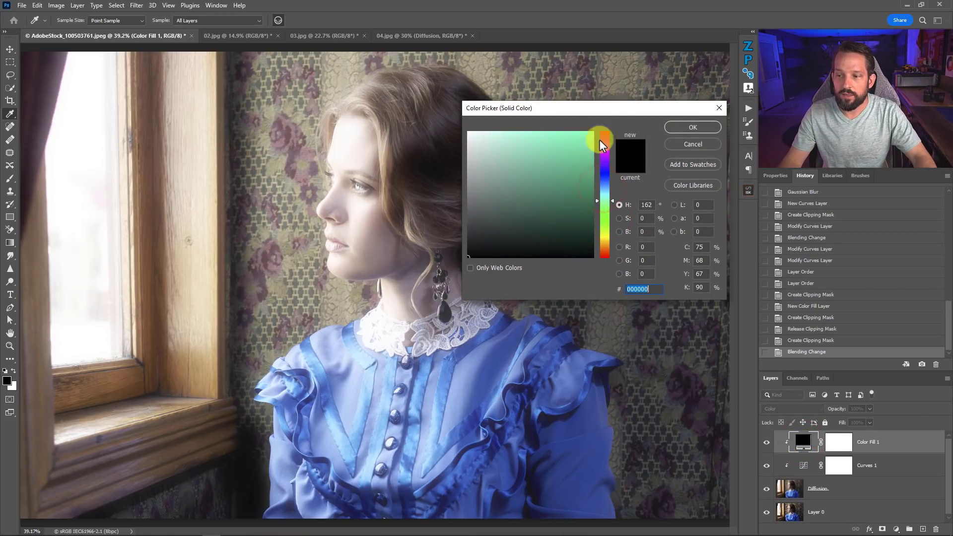
{"action": "mouse_move", "coordinate": [591, 108]}
{"action": "left_mouse_down"}
{"action": "mouse_move", "coordinate": [546, 112]}
{"action": "mouse_move", "coordinate": [576, 105]}
{"action": "left_mouse_up"}
{"action": "left_click_drag", "start_coordinate": [552, 185], "coordinate": [532, 194]}
{"action": "left_click", "coordinate": [203, 310]}
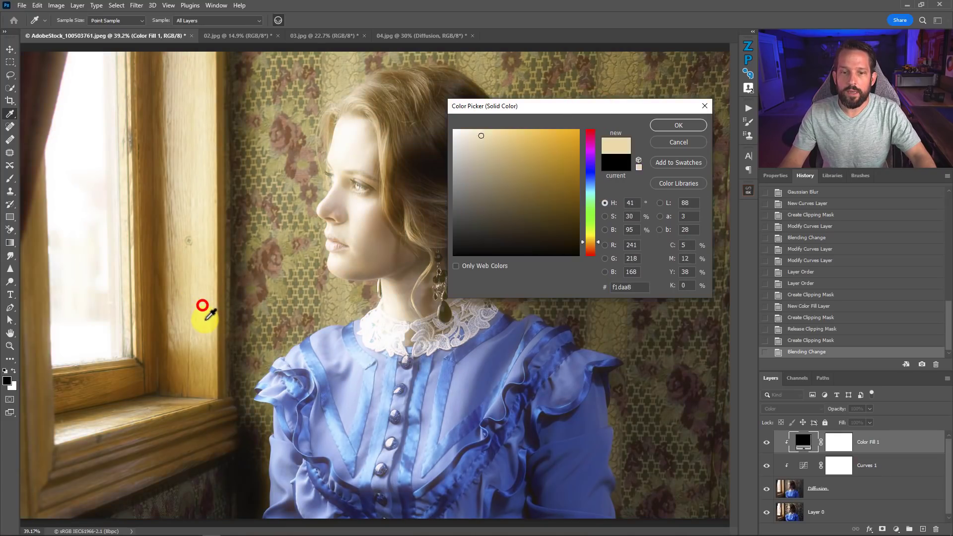
{"action": "left_click_drag", "start_coordinate": [222, 315], "coordinate": [186, 158]}
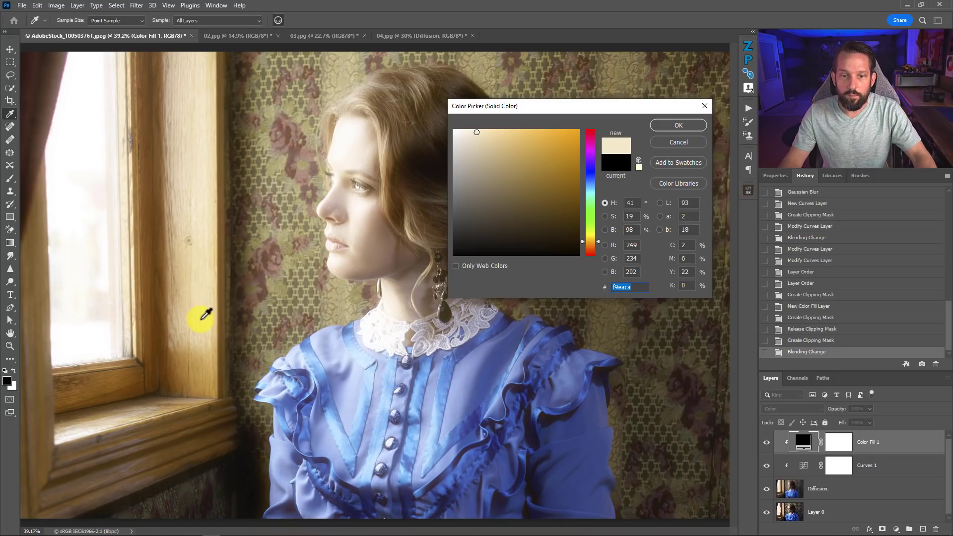
{"action": "left_click", "coordinate": [205, 314]}
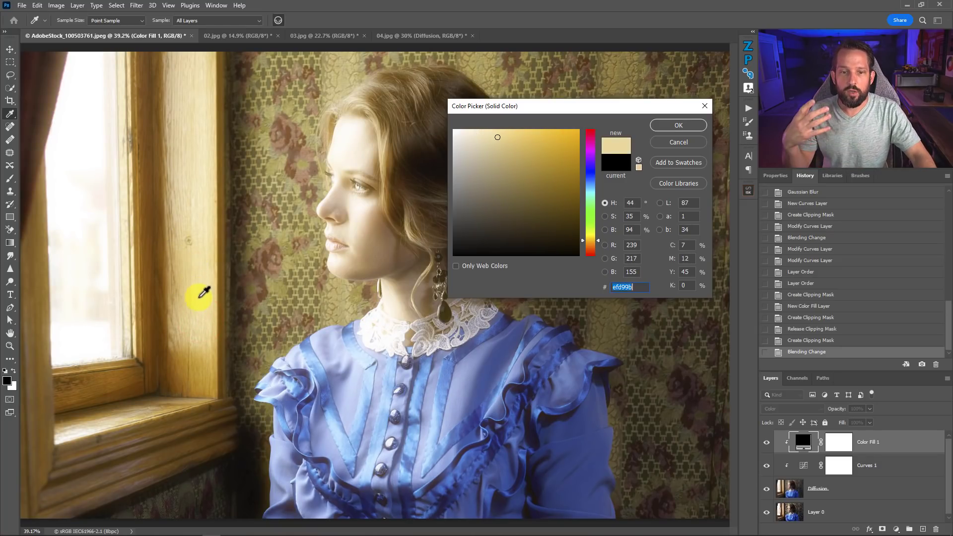
Sample the dress, then settle on the window frame's cream #f5e2bb and confirm.
{"action": "left_click", "coordinate": [499, 365]}
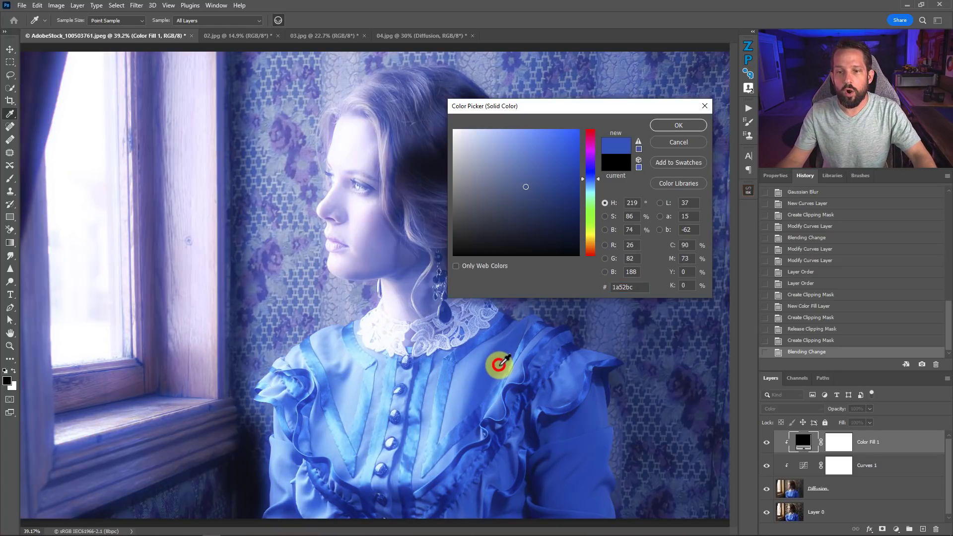
{"action": "left_click", "coordinate": [510, 373]}
{"action": "left_click", "coordinate": [507, 374]}
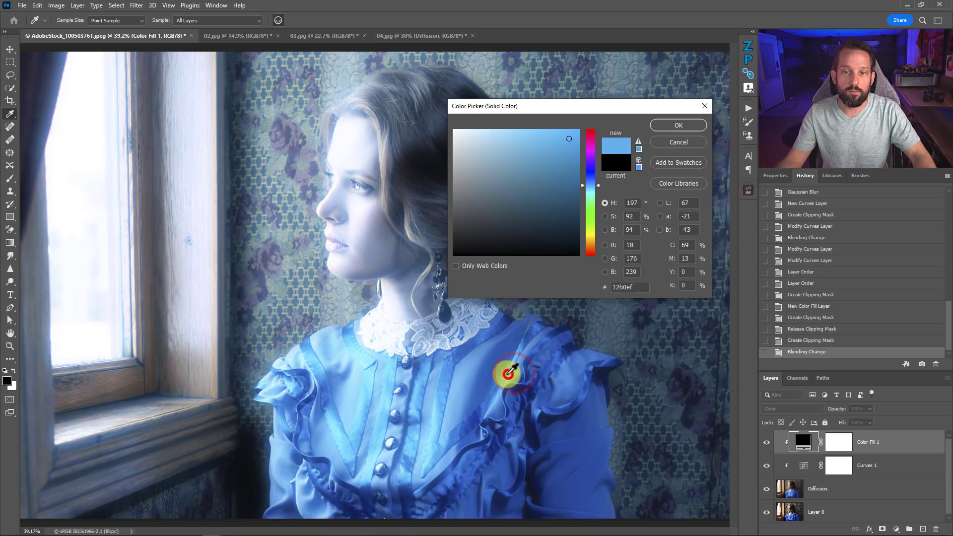
{"action": "left_click", "coordinate": [419, 340]}
{"action": "left_click", "coordinate": [419, 361]}
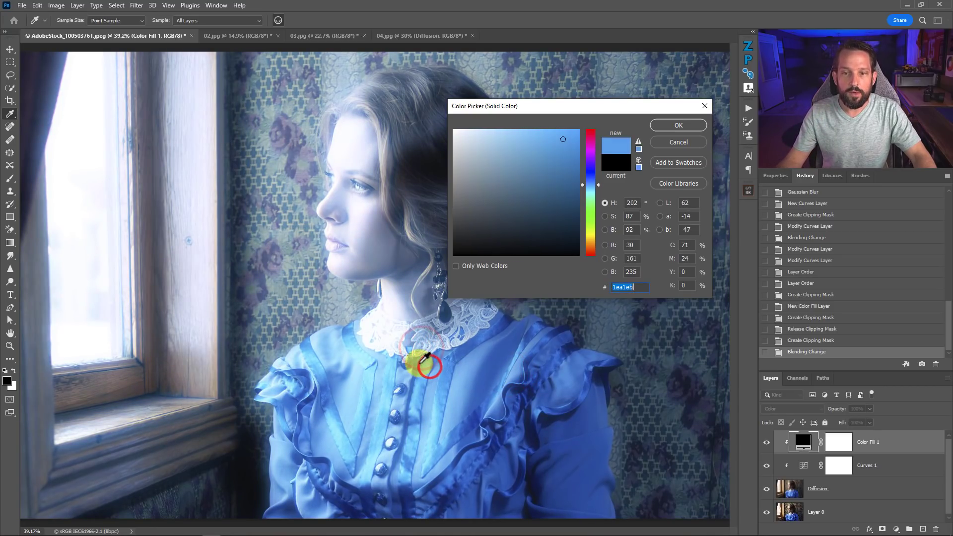
{"action": "left_click", "coordinate": [419, 362]}
{"action": "left_click", "coordinate": [205, 284]}
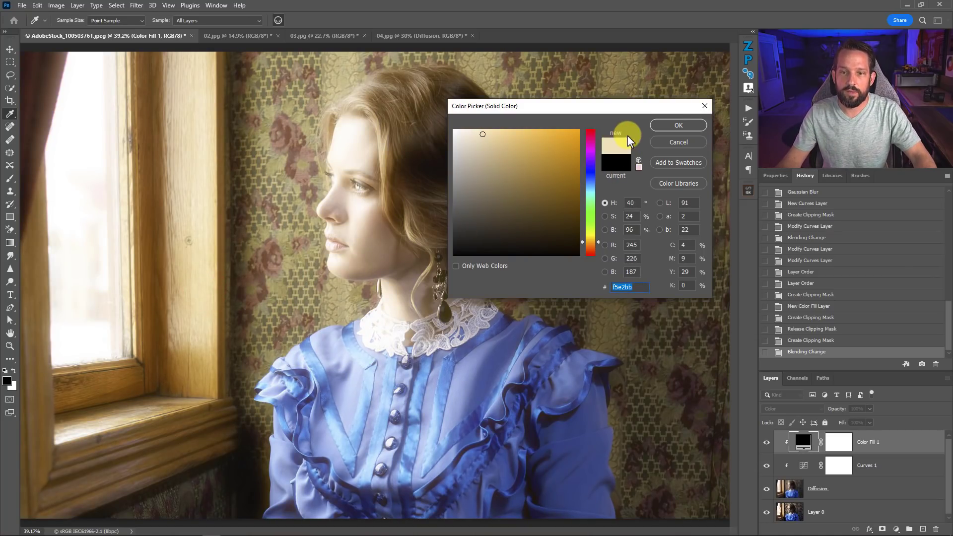
{"action": "left_click", "coordinate": [670, 125]}
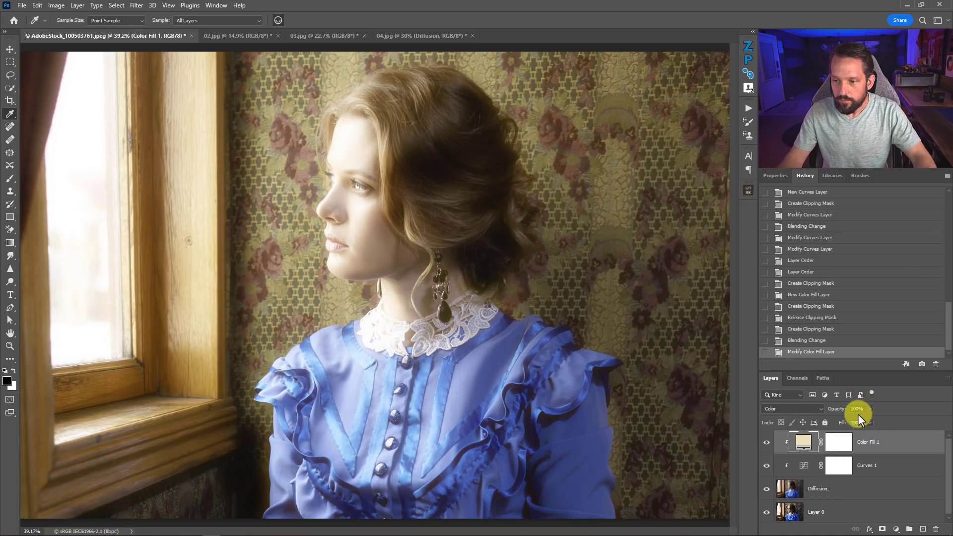
Lower Color Fill 1's opacity to 52% and compare against the original photo.
{"action": "left_click_drag", "start_coordinate": [870, 408], "coordinate": [846, 421]}
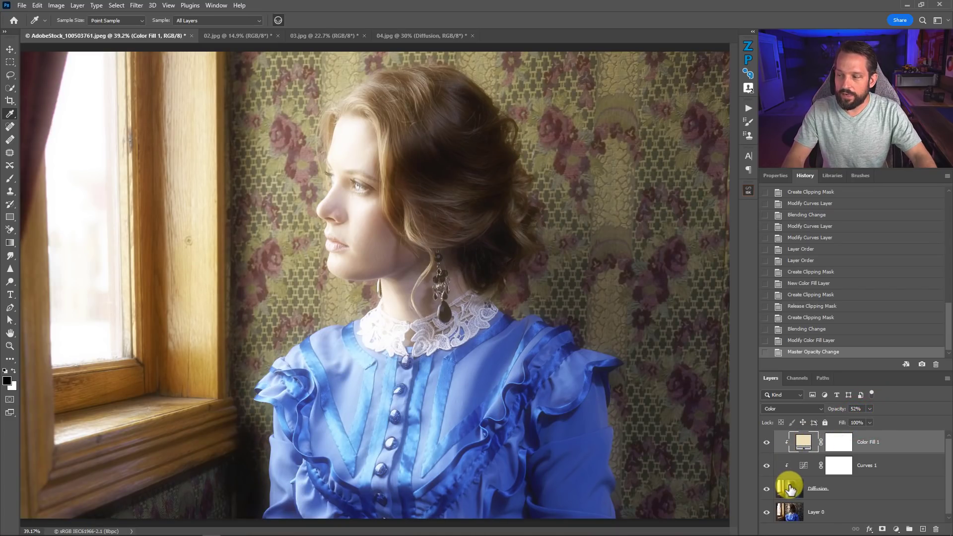
{"action": "left_click", "coordinate": [766, 512], "text": "alt"}
{"action": "left_click", "coordinate": [765, 512], "text": "alt"}
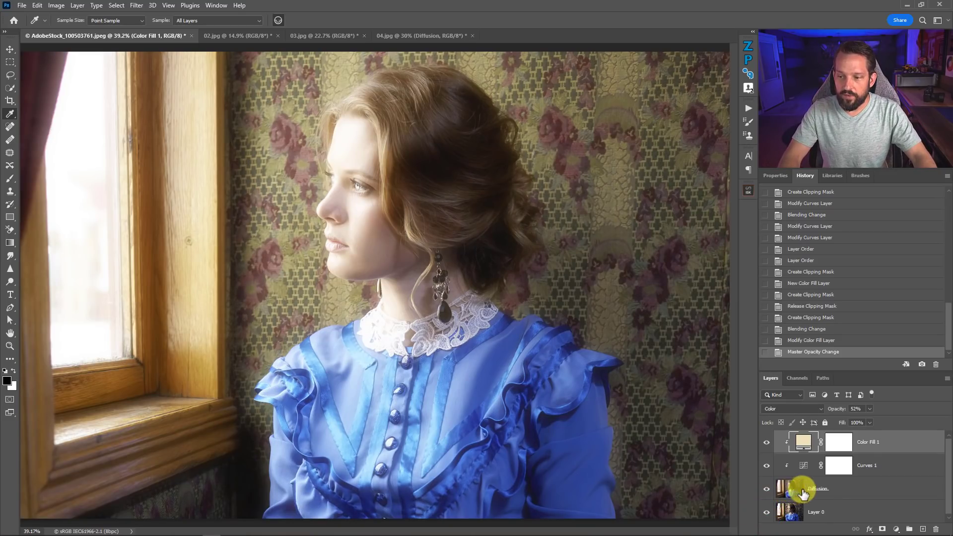
Make the Curves 1 and Color Fill 1 layers visible again.
{"action": "left_click", "coordinate": [860, 489]}
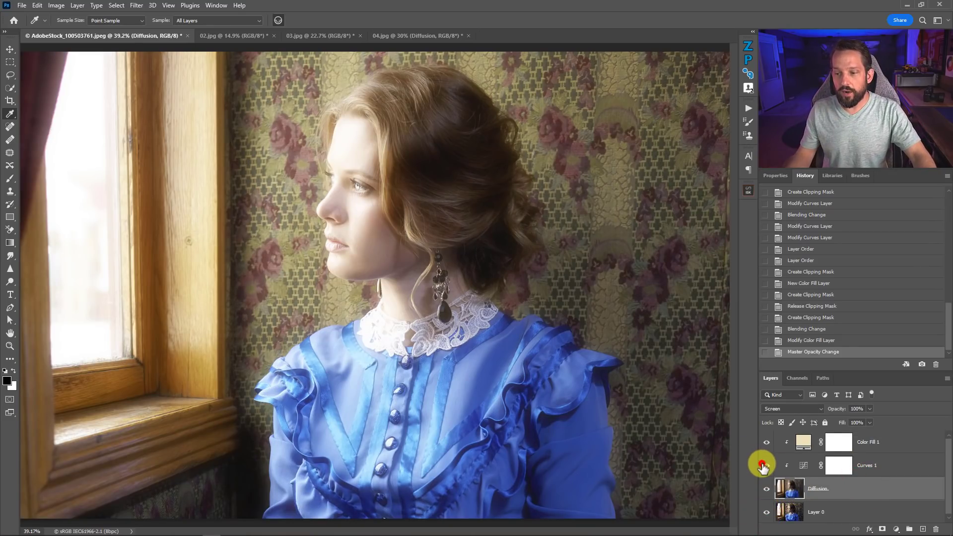
{"action": "left_click_drag", "start_coordinate": [762, 466], "coordinate": [764, 446]}
{"action": "left_click", "coordinate": [799, 467]}
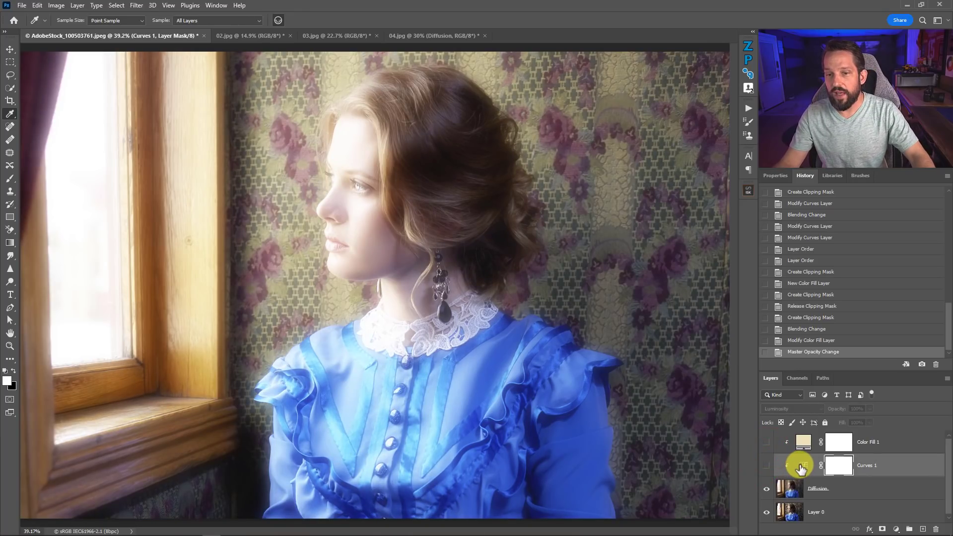
{"action": "left_click", "coordinate": [766, 465]}
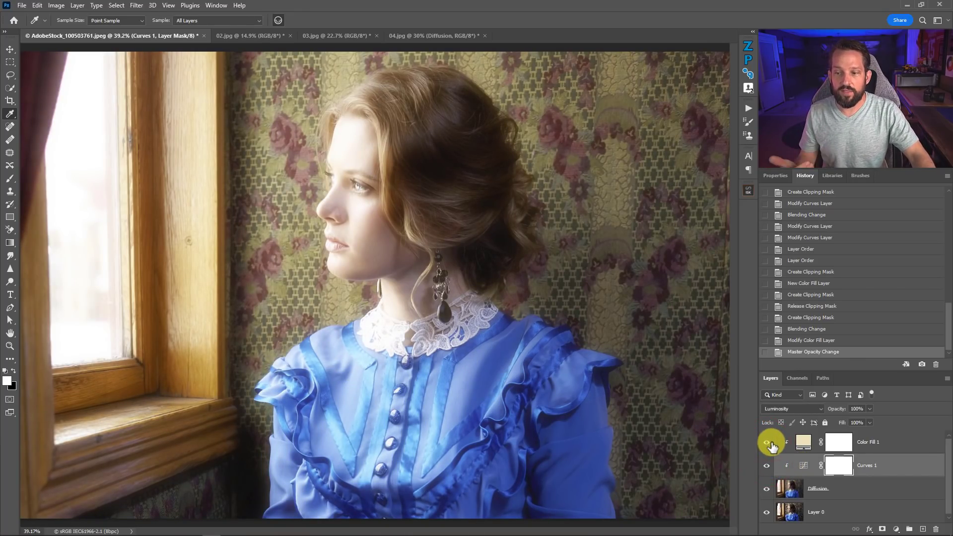
{"action": "double_click", "coordinate": [799, 440]}
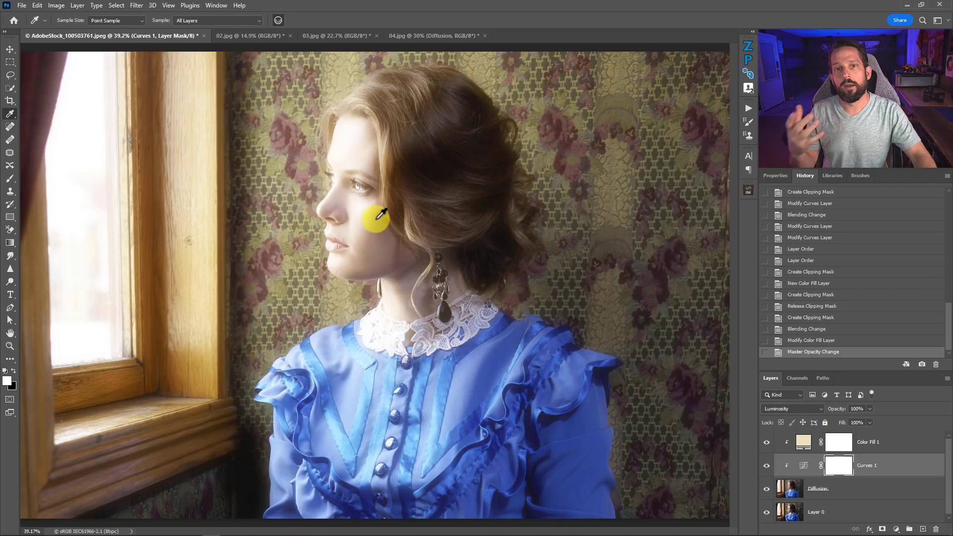
Fit 02.jpg, 03.jpg and 04.jpg on screen, ending back on the 02.jpg mansion photo.
{"action": "left_click", "coordinate": [257, 43]}
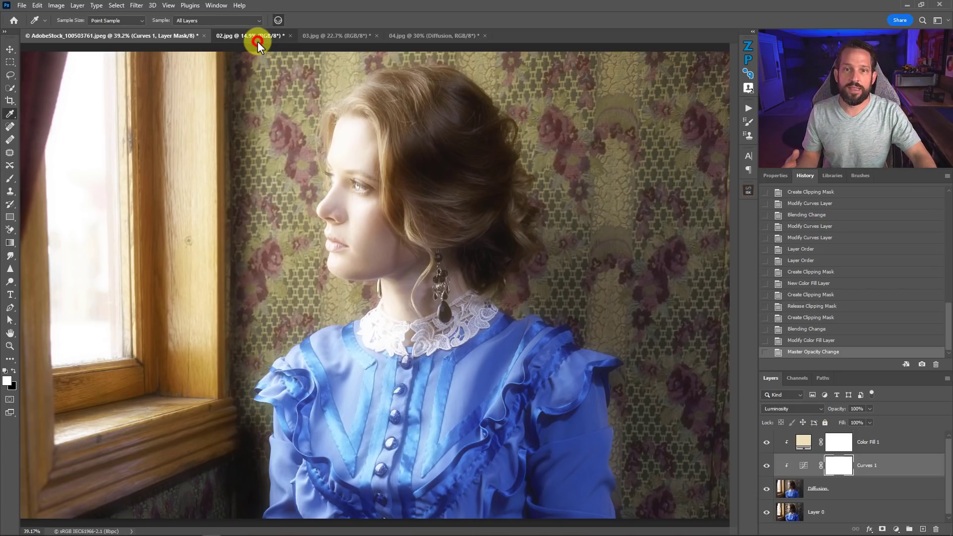
{"action": "right_click", "coordinate": [412, 229]}
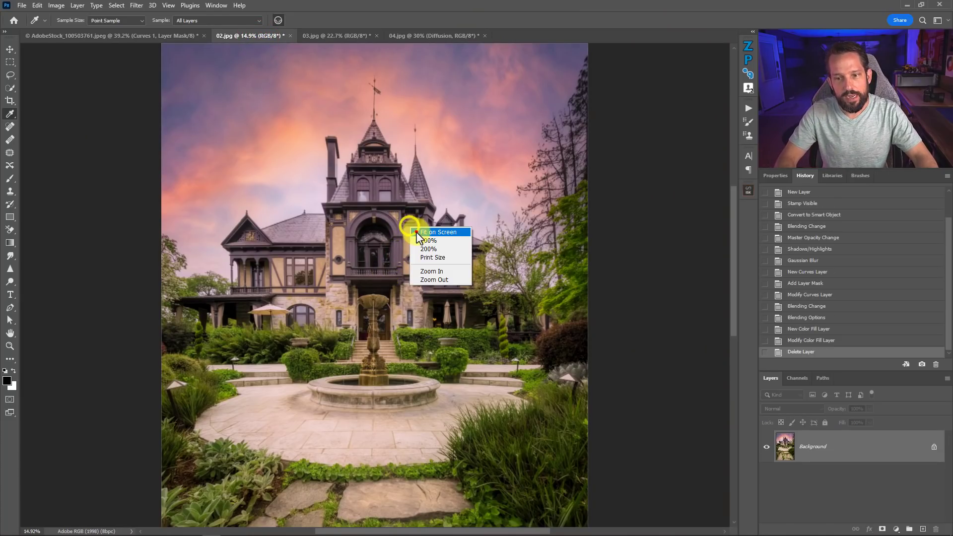
{"action": "left_click", "coordinate": [419, 232]}
{"action": "left_click", "coordinate": [338, 38]}
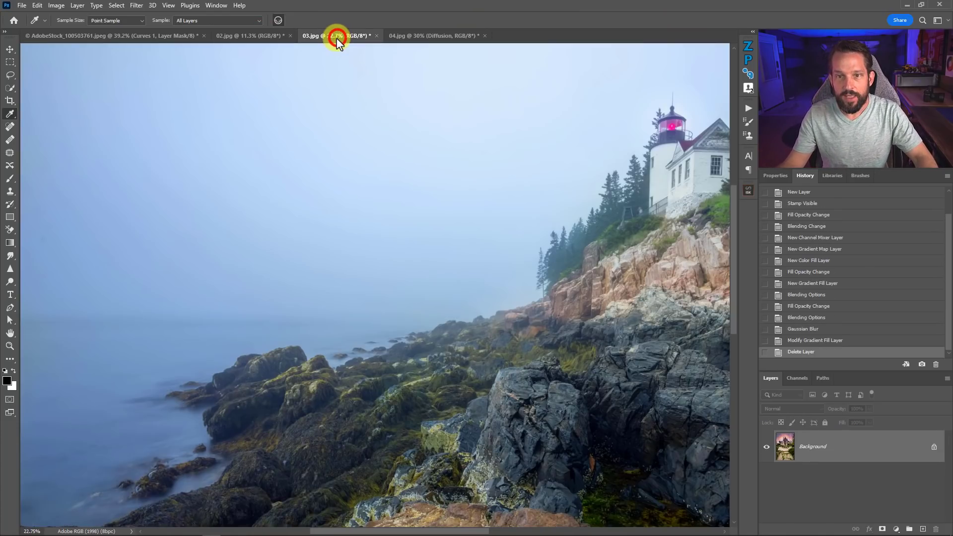
{"action": "right_click", "coordinate": [371, 218]}
{"action": "left_click", "coordinate": [382, 226]}
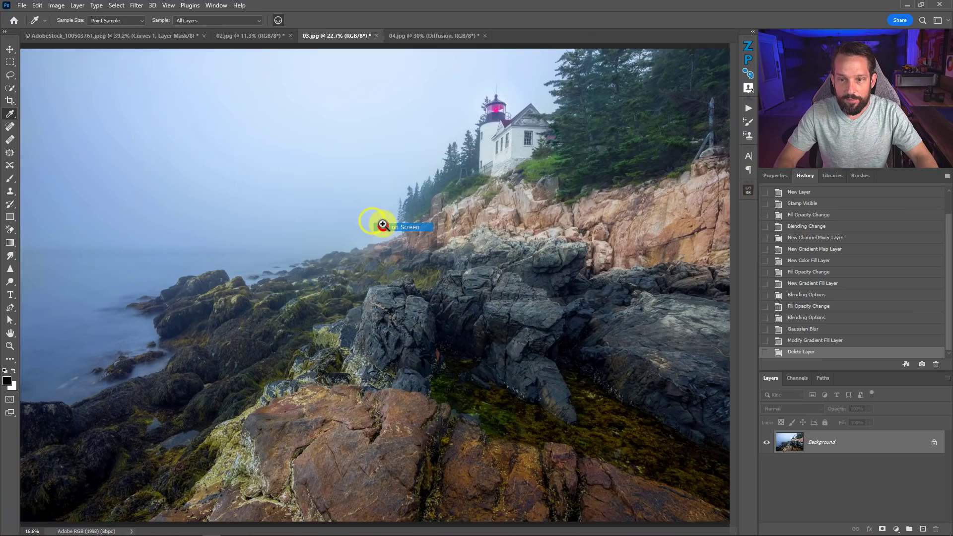
{"action": "left_click", "coordinate": [411, 37]}
{"action": "right_click", "coordinate": [412, 157]}
{"action": "left_click", "coordinate": [417, 163]}
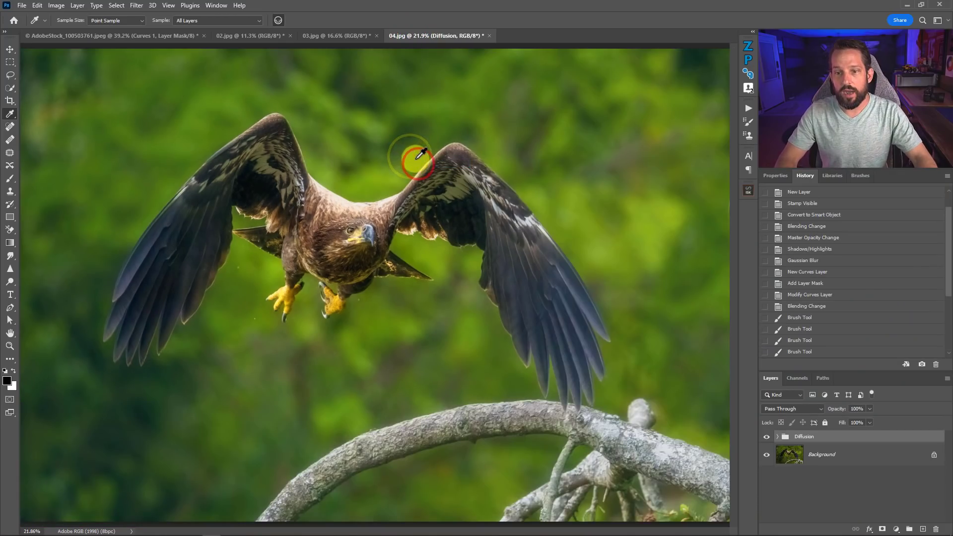
{"action": "left_click", "coordinate": [243, 38]}
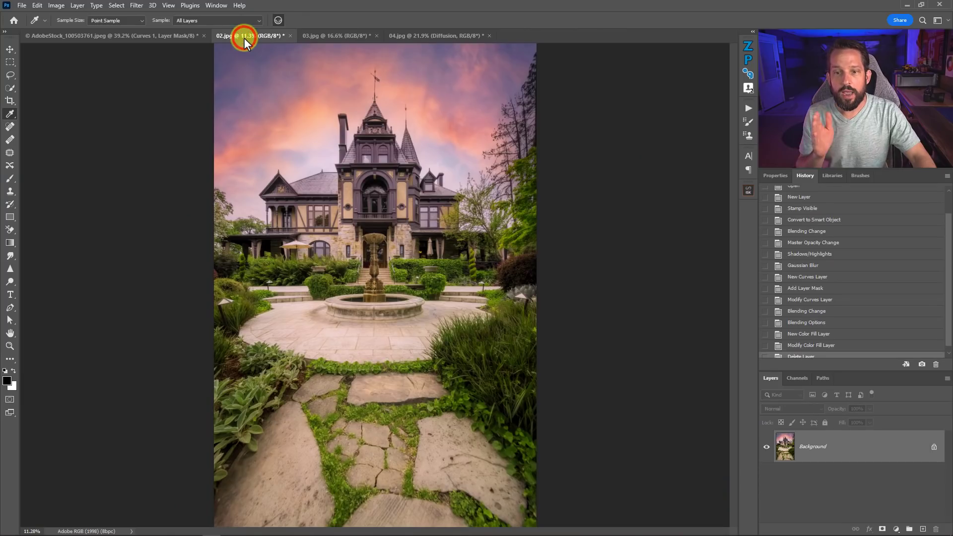
Expand the f64 Blooming Highlight Diffusion set, play Instructions for Use and dismiss its message.
{"action": "left_click", "coordinate": [747, 109]}
{"action": "left_click", "coordinate": [596, 442]}
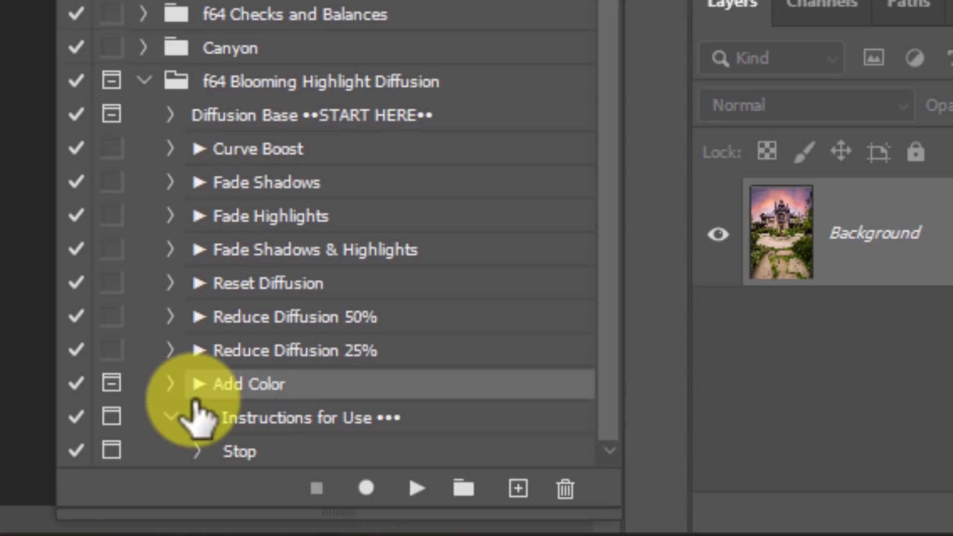
{"action": "left_click", "coordinate": [259, 417]}
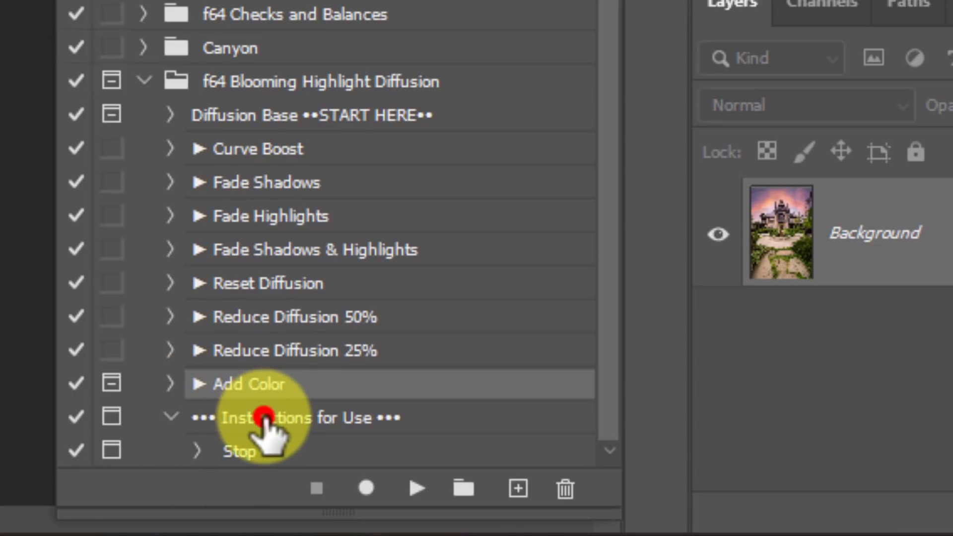
{"action": "left_click", "coordinate": [410, 481]}
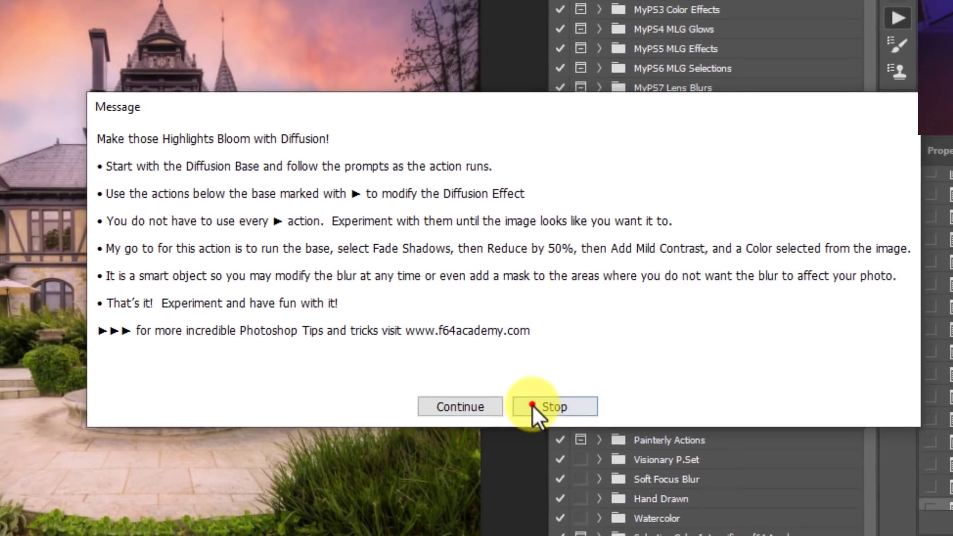
{"action": "left_click", "coordinate": [546, 405]}
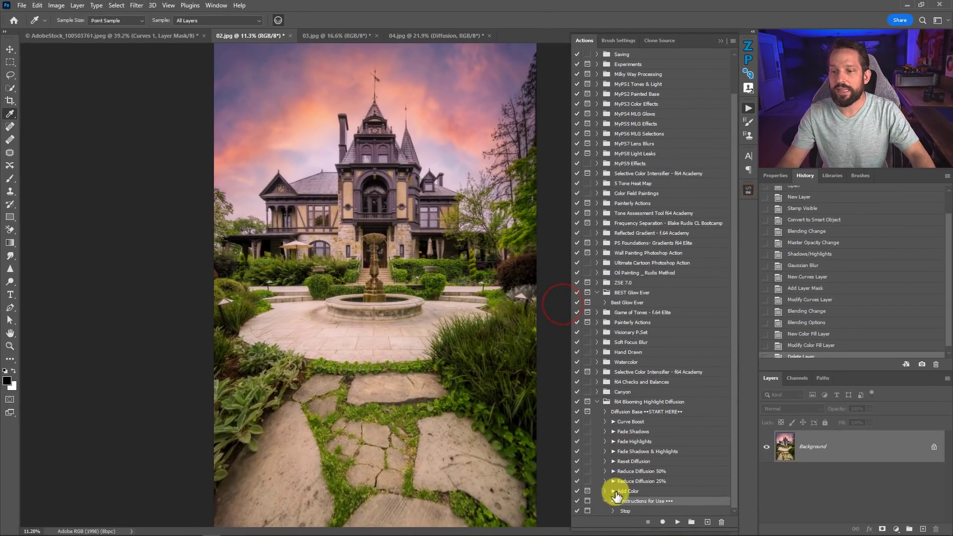
Run the Diffusion Base action on the mansion photo 02.jpg.
{"action": "left_click", "coordinate": [605, 501]}
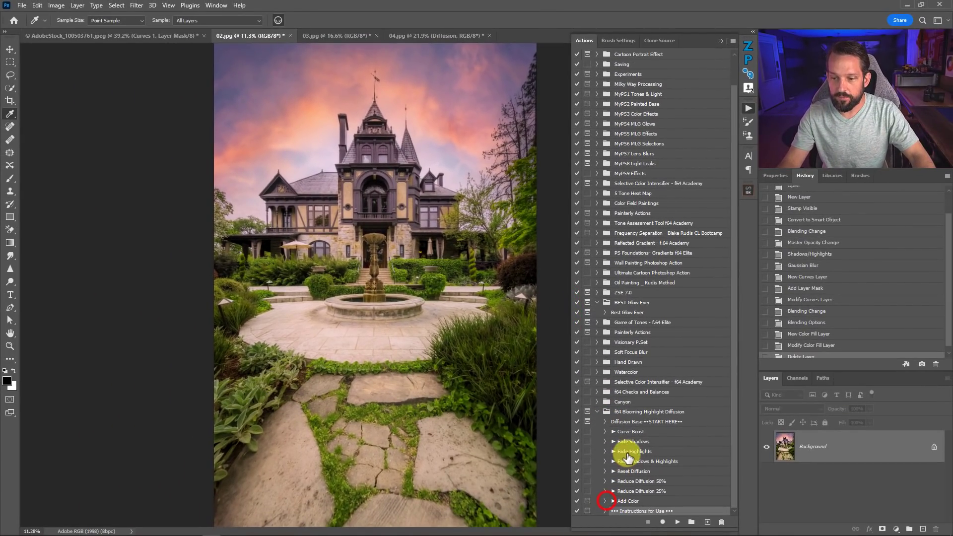
{"action": "left_click", "coordinate": [626, 423]}
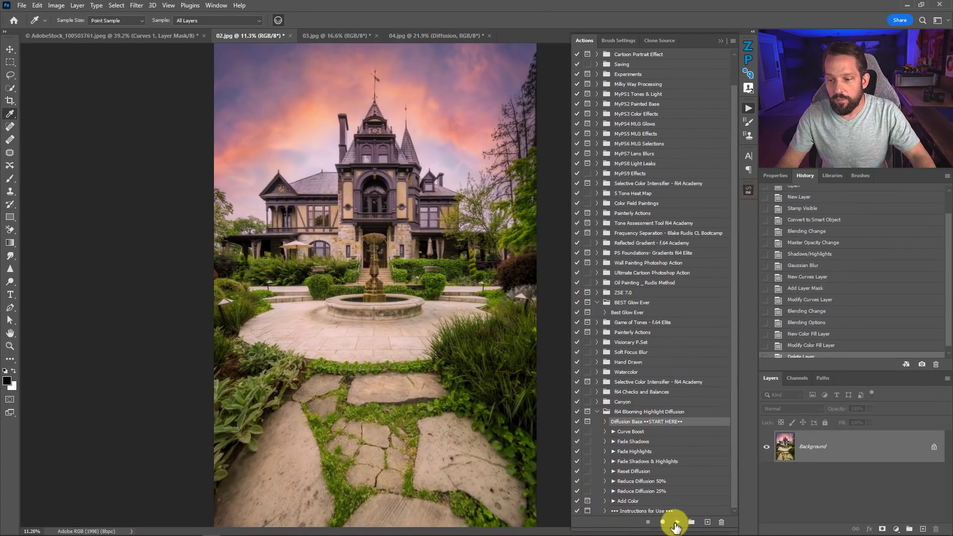
{"action": "left_click", "coordinate": [676, 522]}
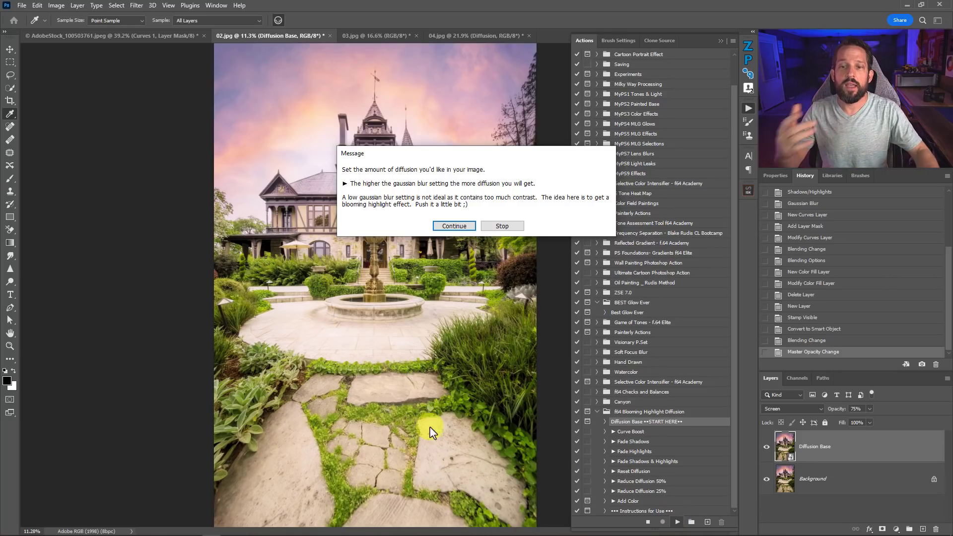
Continue the action and give the mansion's Diffusion Base layer a 45.6-pixel Gaussian blur.
{"action": "left_click", "coordinate": [448, 227]}
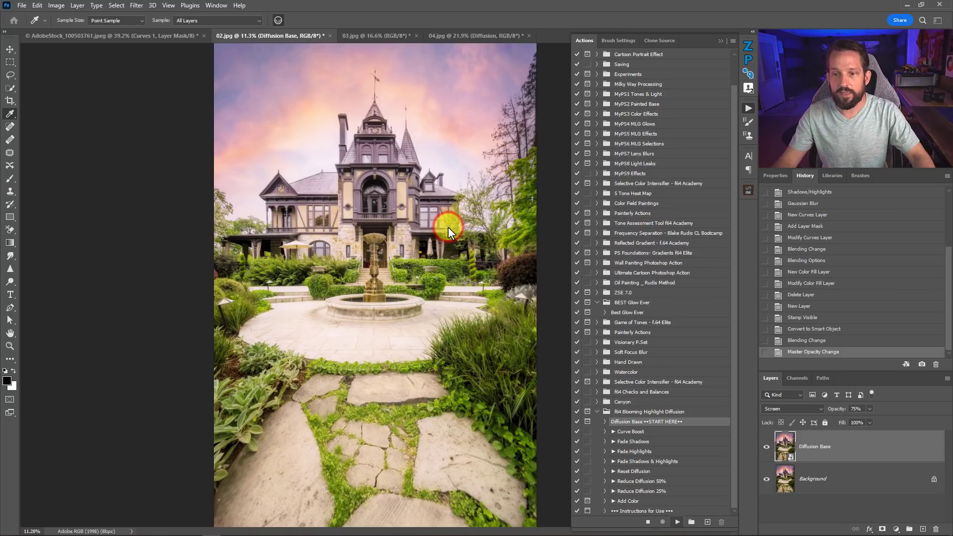
{"action": "left_click_drag", "start_coordinate": [701, 341], "coordinate": [710, 342]}
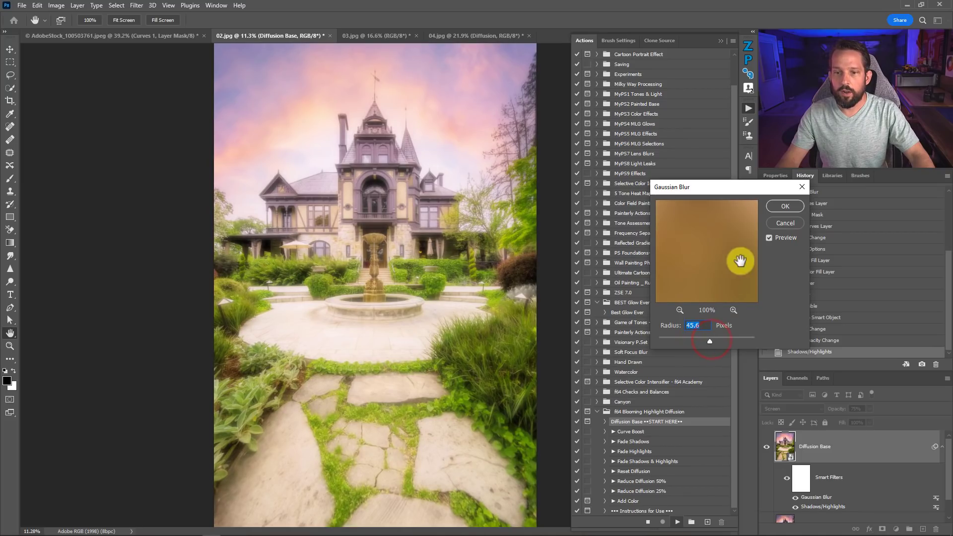
{"action": "left_click", "coordinate": [784, 206]}
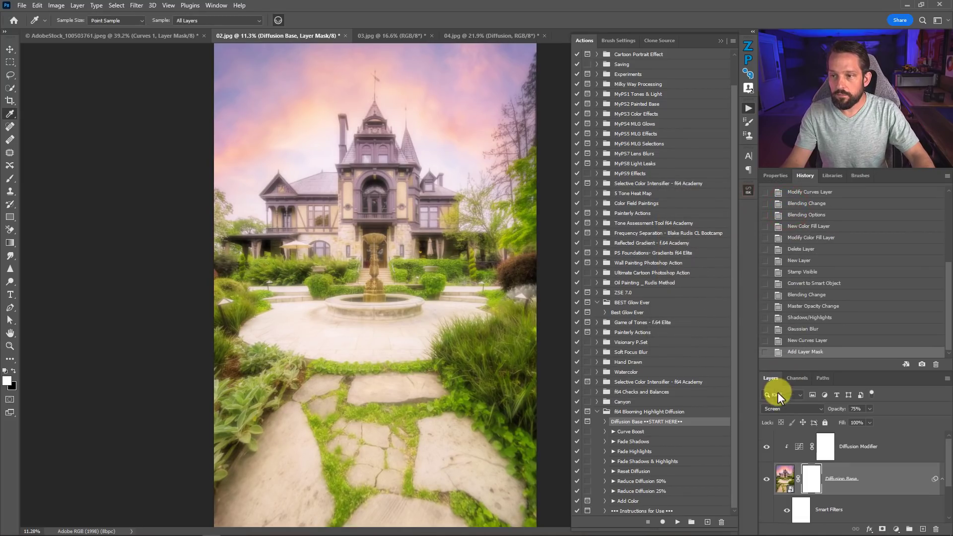
Show the Diffusion Modifier layer's Curves settings in Properties and select the Curve Boost action.
{"action": "left_click", "coordinate": [814, 484]}
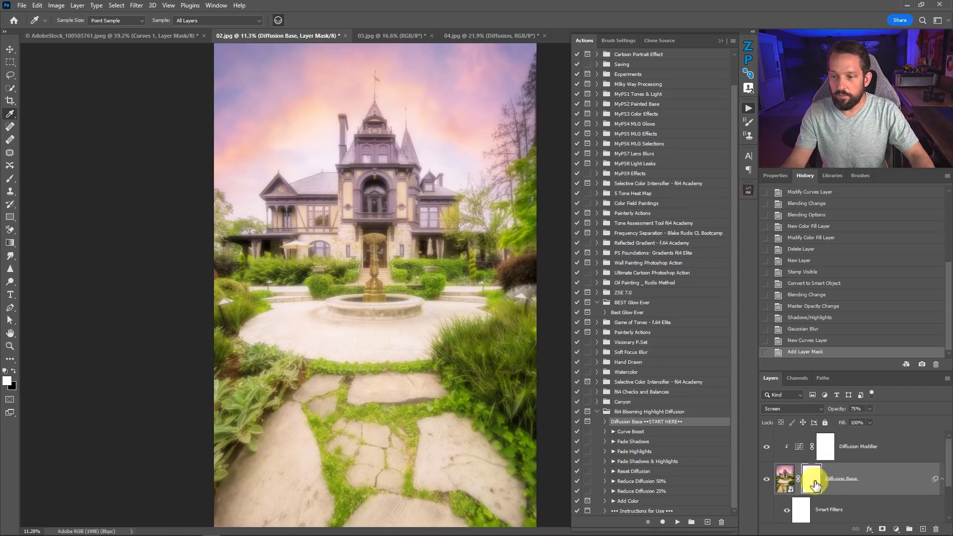
{"action": "scroll", "coordinate": [806, 486], "scroll_direction": "down", "scroll_amount": 2}
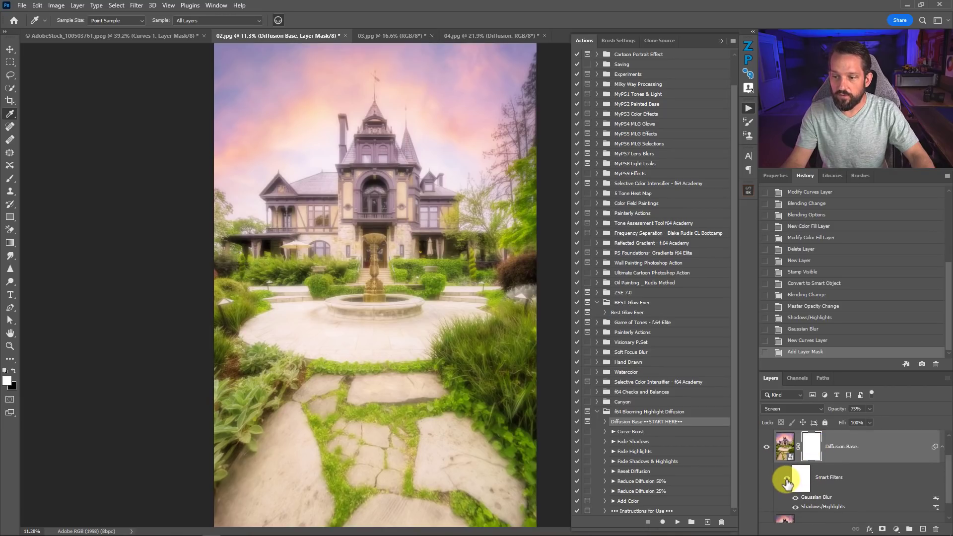
{"action": "scroll", "coordinate": [786, 484], "scroll_direction": "up", "scroll_amount": 2}
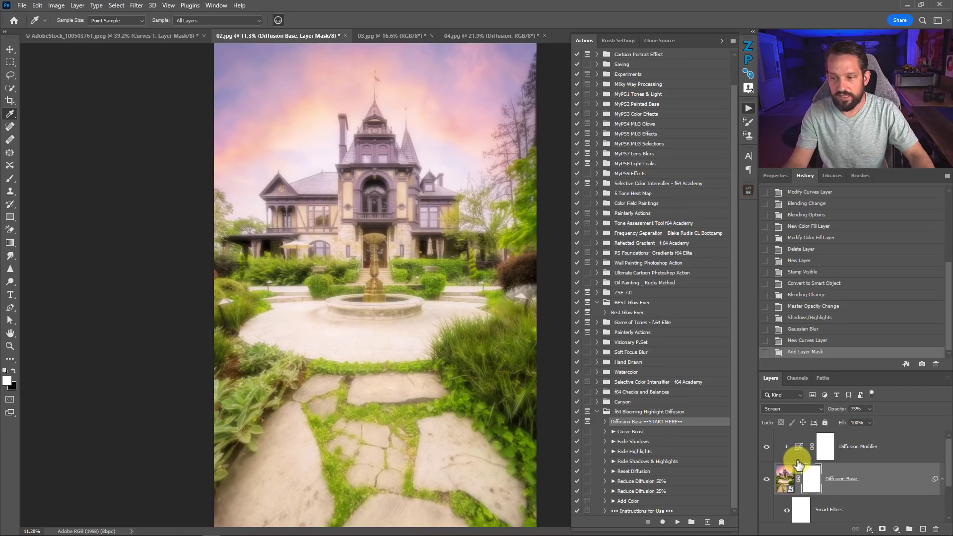
{"action": "left_click", "coordinate": [797, 449]}
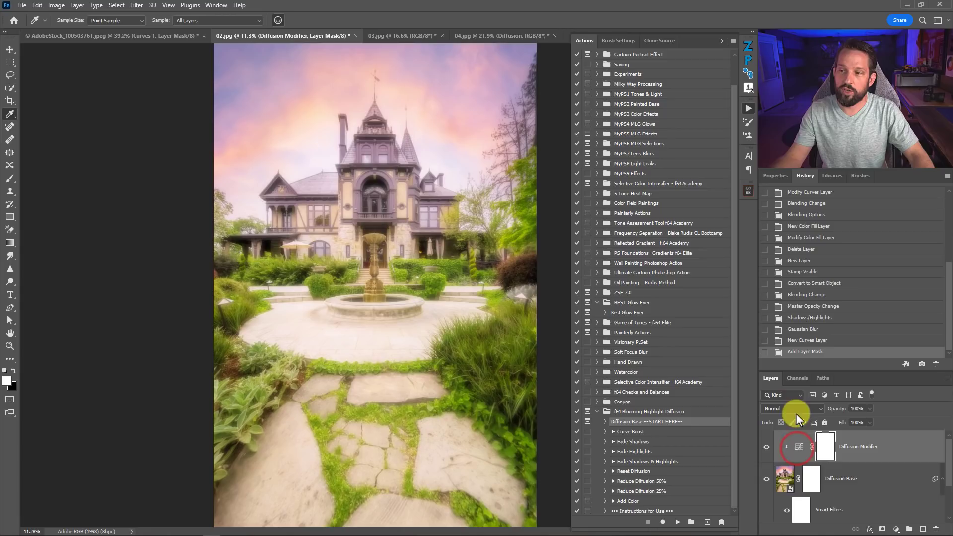
{"action": "left_click", "coordinate": [768, 174]}
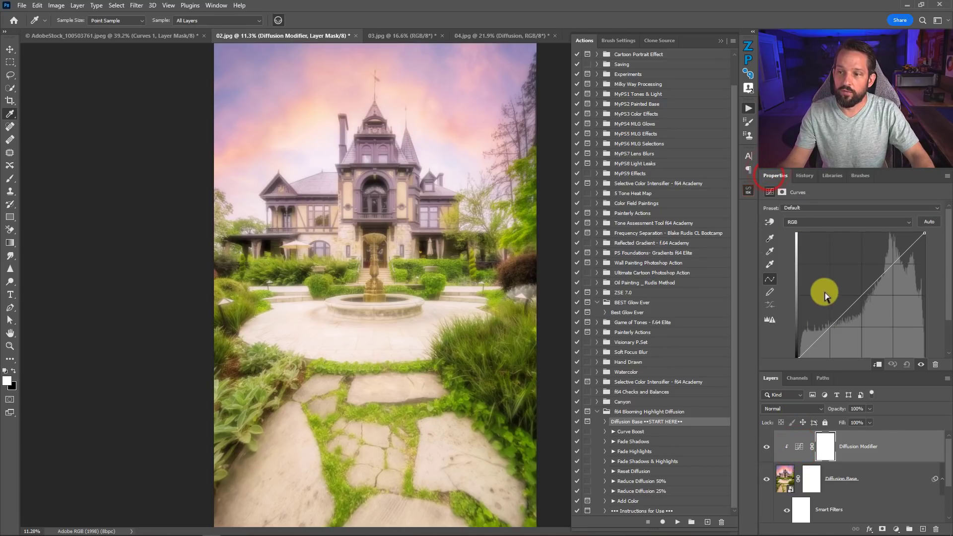
{"action": "left_click", "coordinate": [629, 432]}
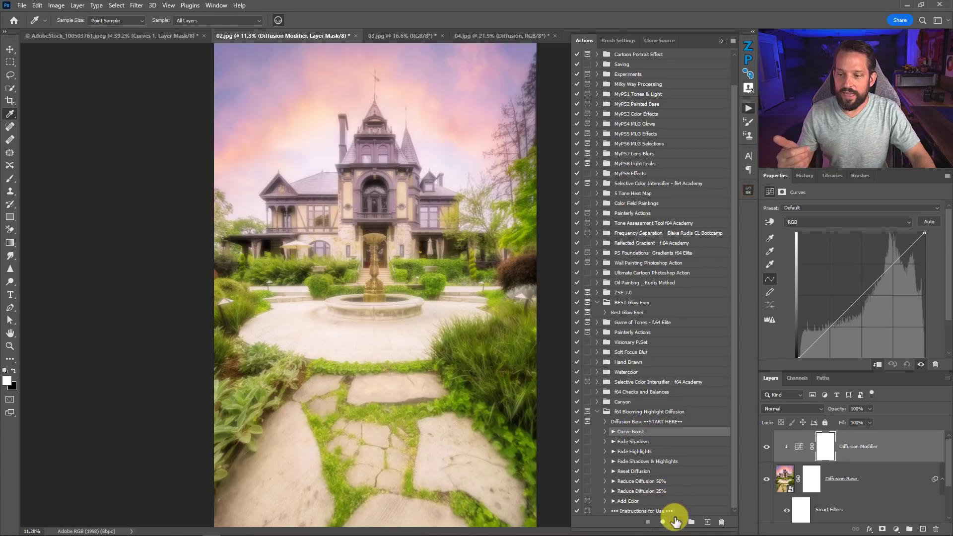
Run Curve Boost and nudge a curve point to fine-tune the mansion's brightness.
{"action": "left_click", "coordinate": [676, 521]}
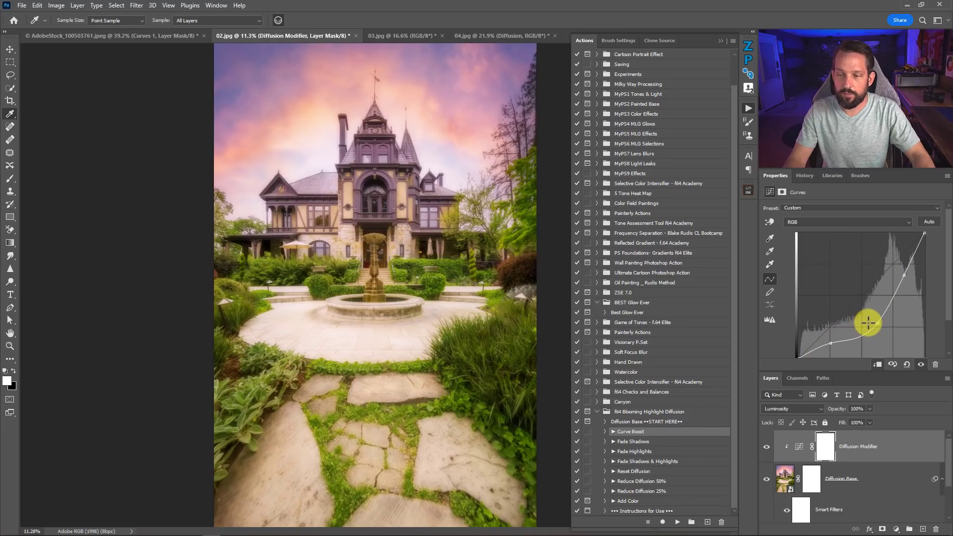
{"action": "mouse_move", "coordinate": [878, 324]}
{"action": "left_mouse_down"}
{"action": "mouse_move", "coordinate": [872, 314]}
{"action": "mouse_move", "coordinate": [873, 327]}
{"action": "left_mouse_up"}
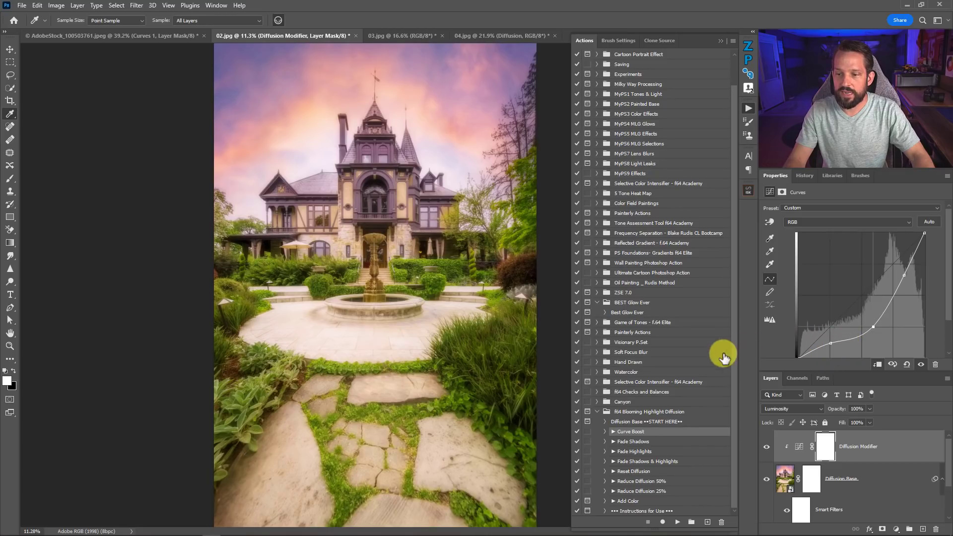
{"action": "left_click", "coordinate": [636, 443]}
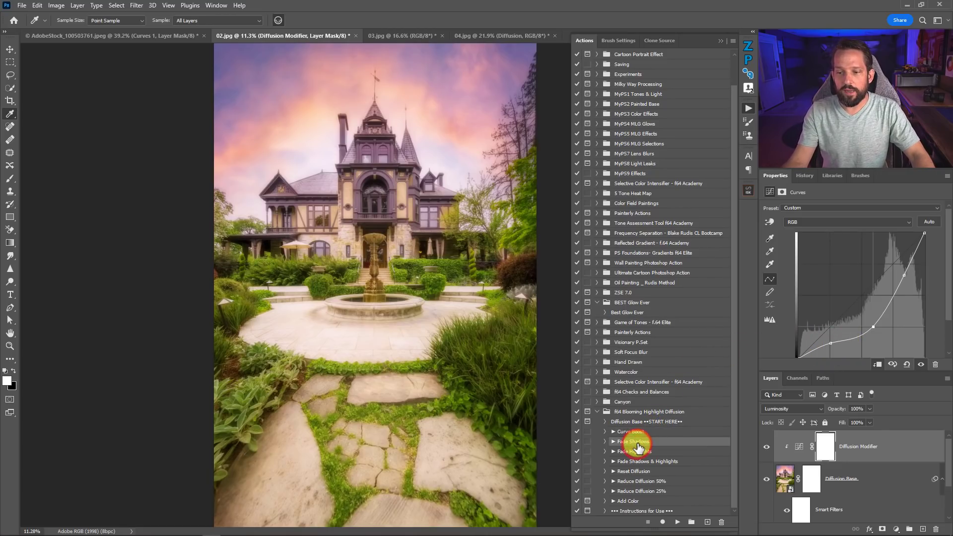
{"action": "left_click", "coordinate": [661, 451]}
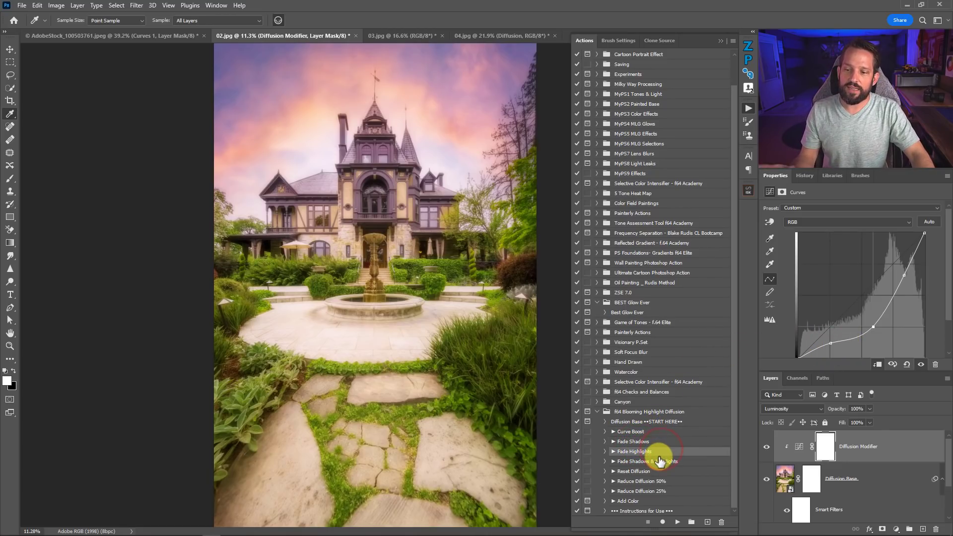
Run Fade Shadows on the glow and toggle the Diffusion Base layer to compare.
{"action": "left_click", "coordinate": [661, 462]}
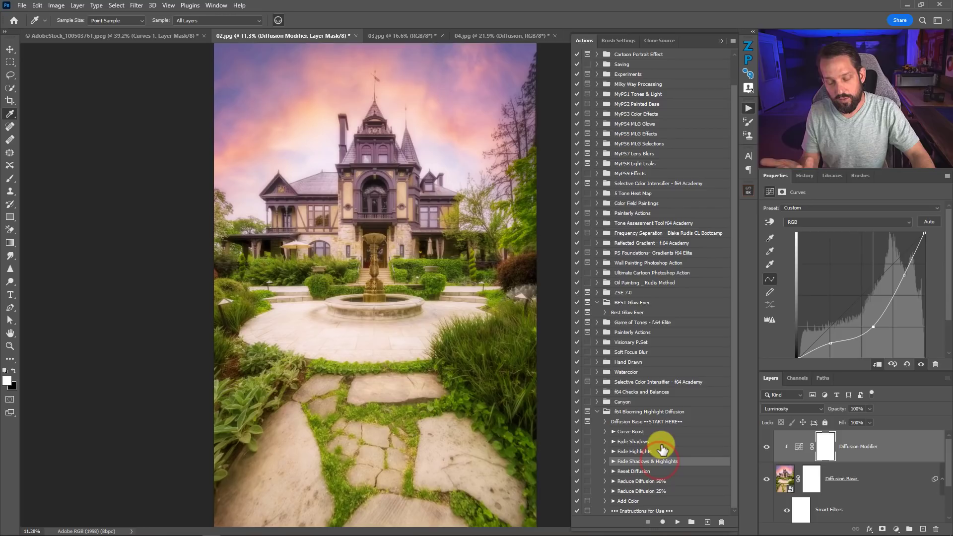
{"action": "left_click", "coordinate": [659, 441]}
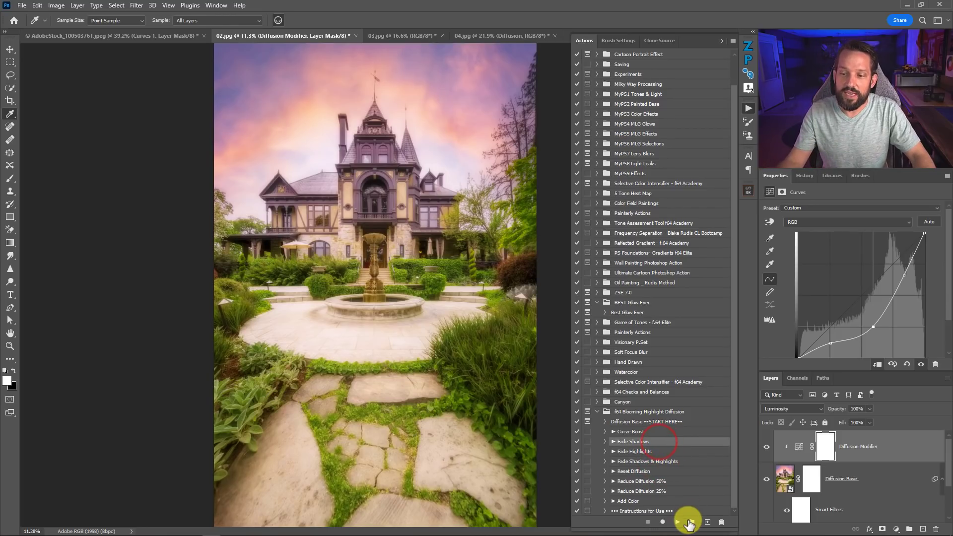
{"action": "left_click", "coordinate": [677, 522]}
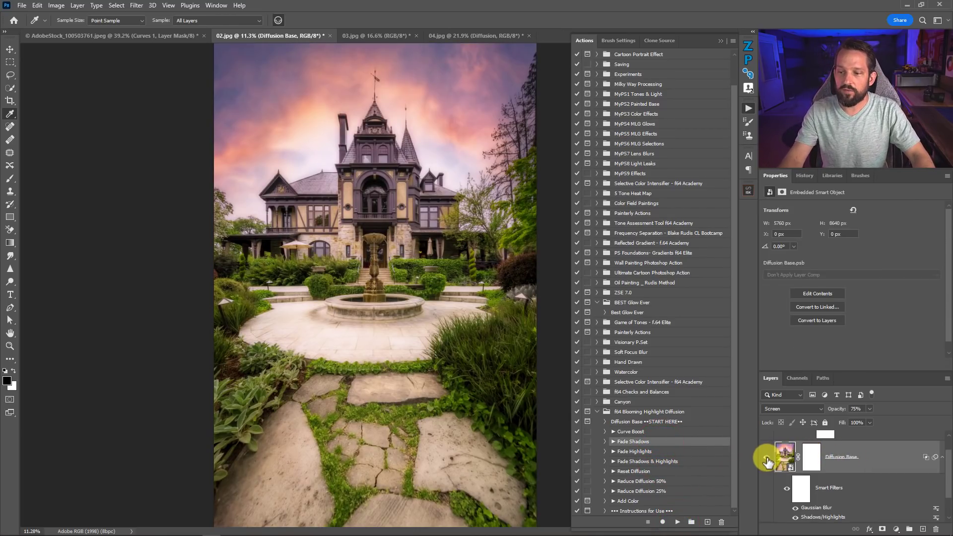
{"action": "left_click", "coordinate": [766, 457]}
{"action": "left_click", "coordinate": [767, 457]}
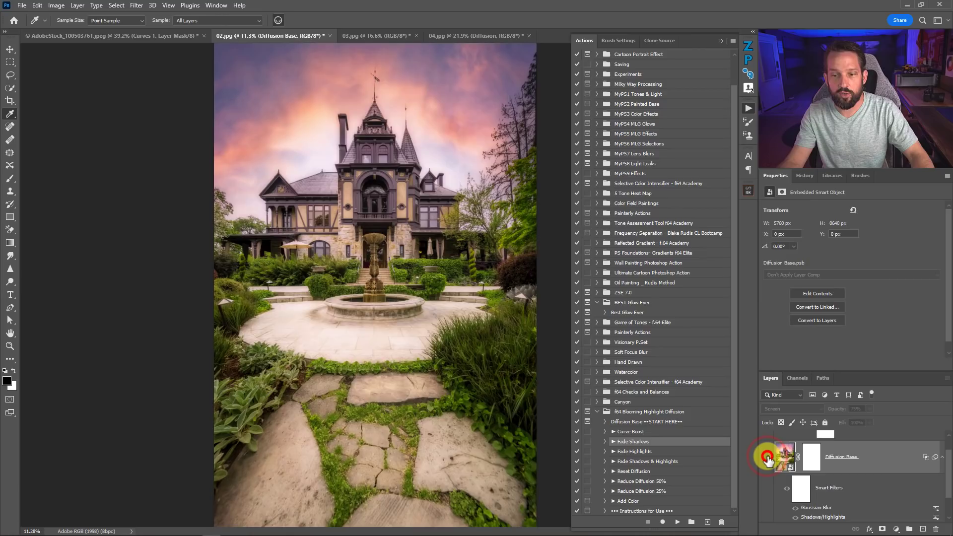
{"action": "left_click", "coordinate": [766, 457]}
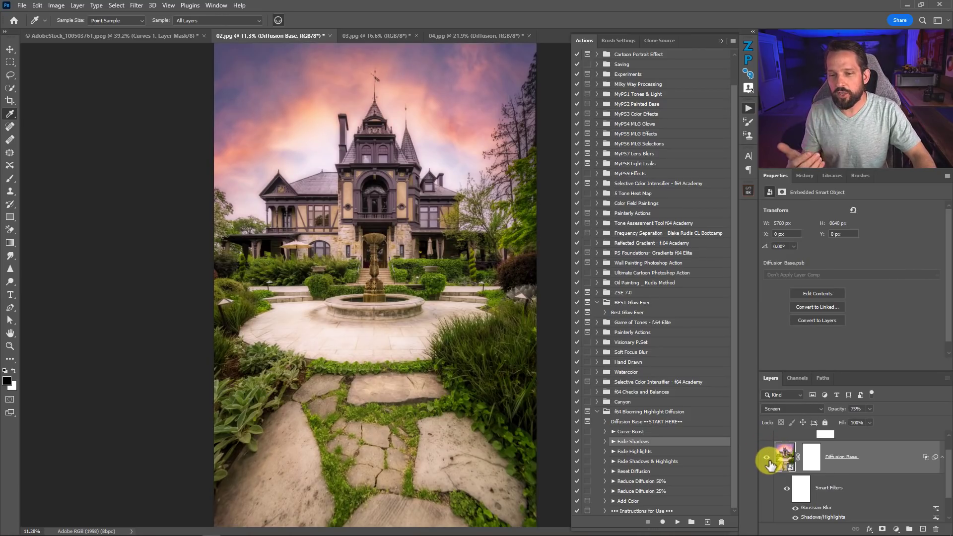
{"action": "left_click", "coordinate": [768, 457]}
{"action": "left_click", "coordinate": [768, 457]}
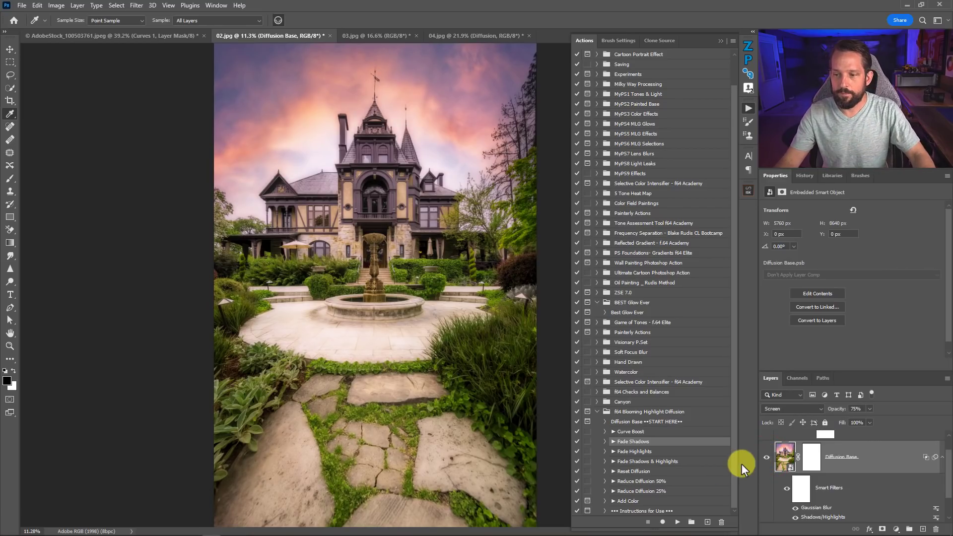
Run Reset Diffusion, then Reduce Diffusion 50% to drop the glow to 50% opacity.
{"action": "left_click", "coordinate": [645, 470]}
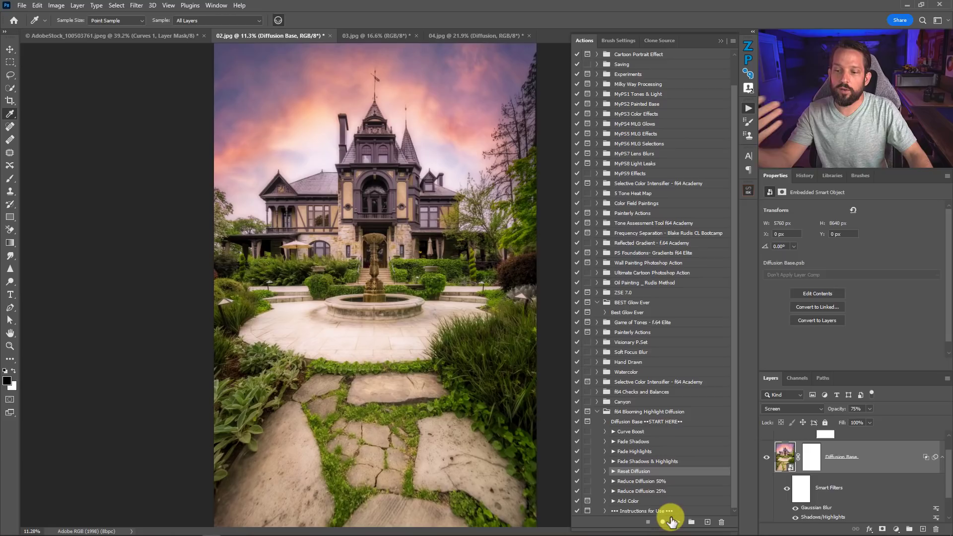
{"action": "left_click", "coordinate": [677, 520]}
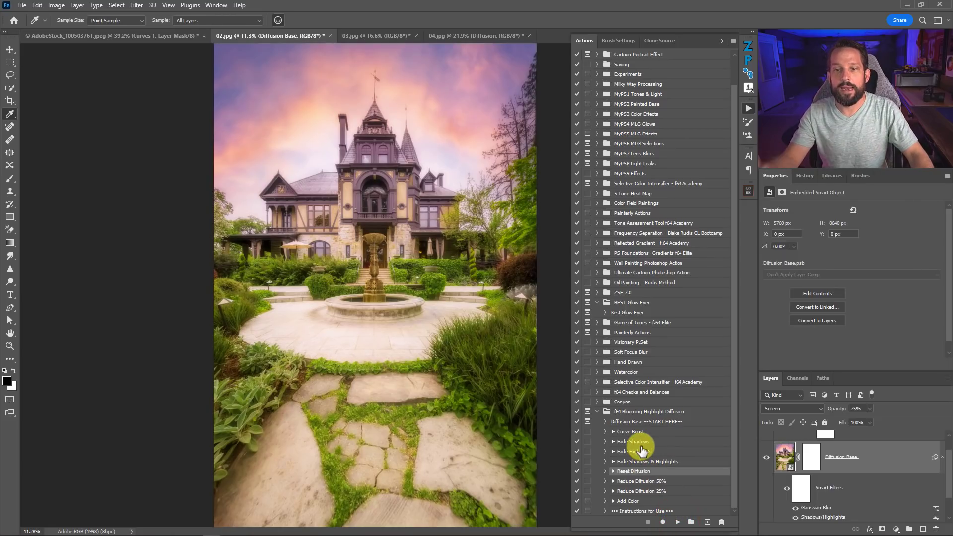
{"action": "left_click", "coordinate": [648, 481]}
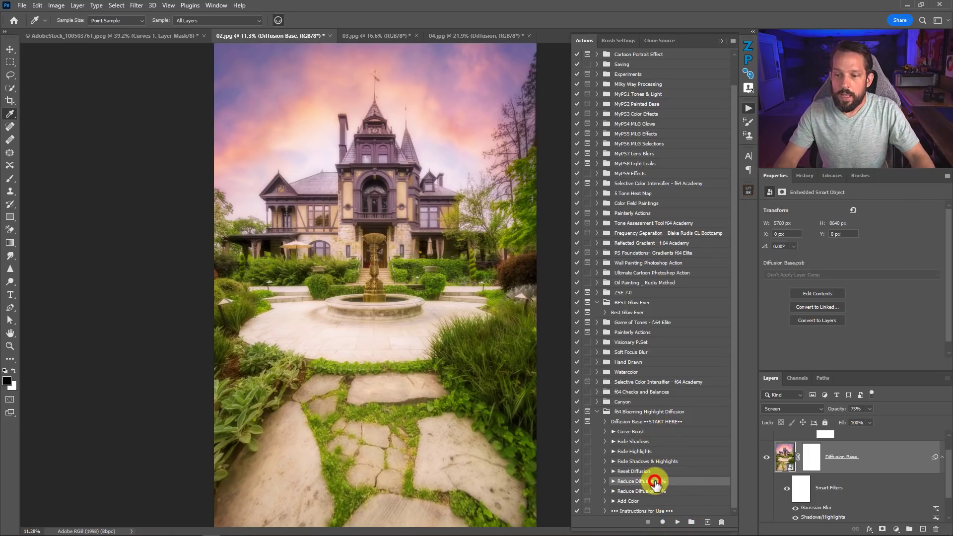
{"action": "left_click", "coordinate": [676, 521]}
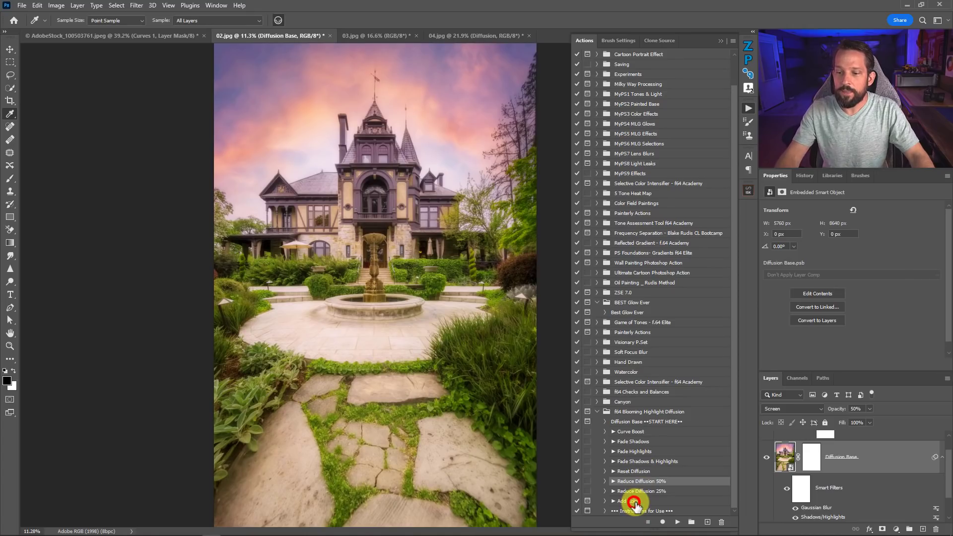
Run Add Color and sample the purple sky for a #6d6493 tint layer.
{"action": "left_click", "coordinate": [634, 502]}
{"action": "left_click", "coordinate": [677, 522]}
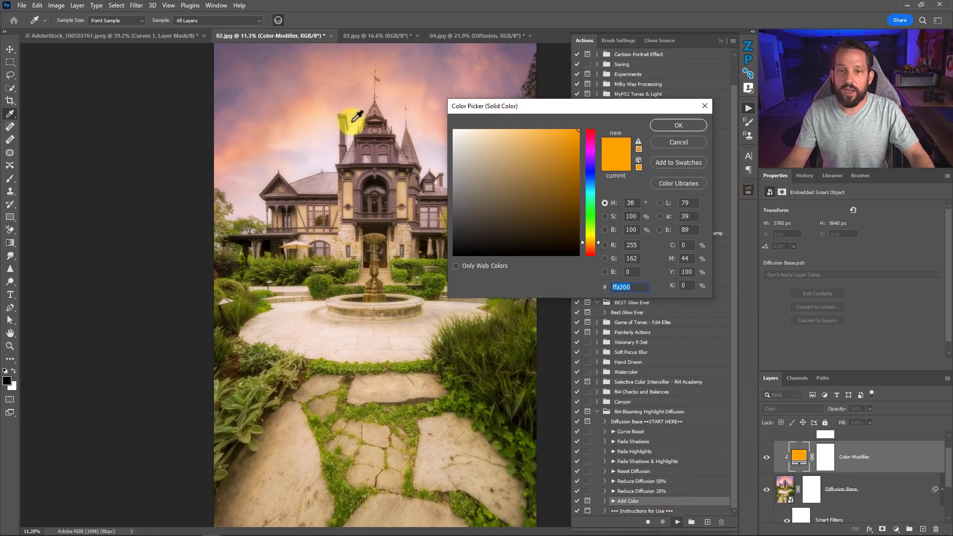
{"action": "left_click", "coordinate": [278, 113]}
{"action": "left_click", "coordinate": [264, 94]}
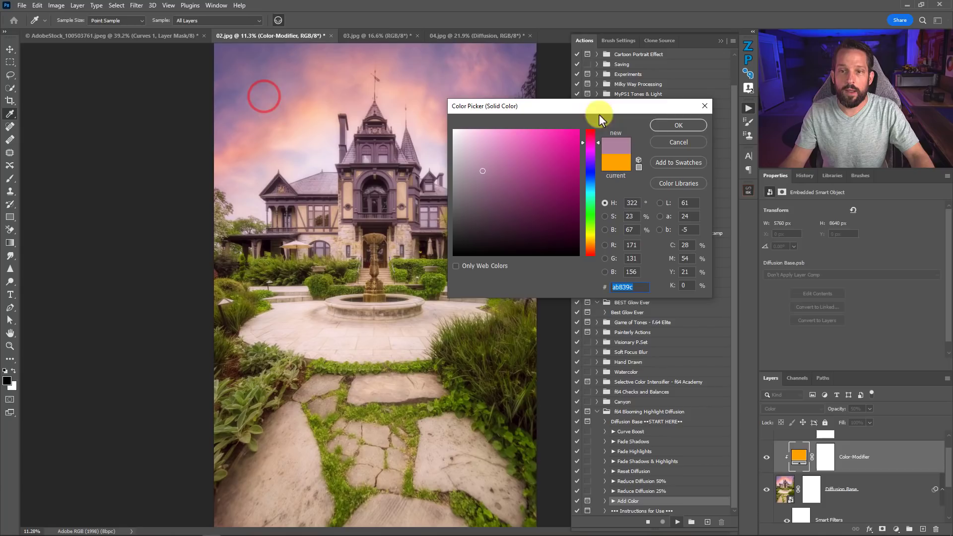
{"action": "left_click", "coordinate": [348, 365]}
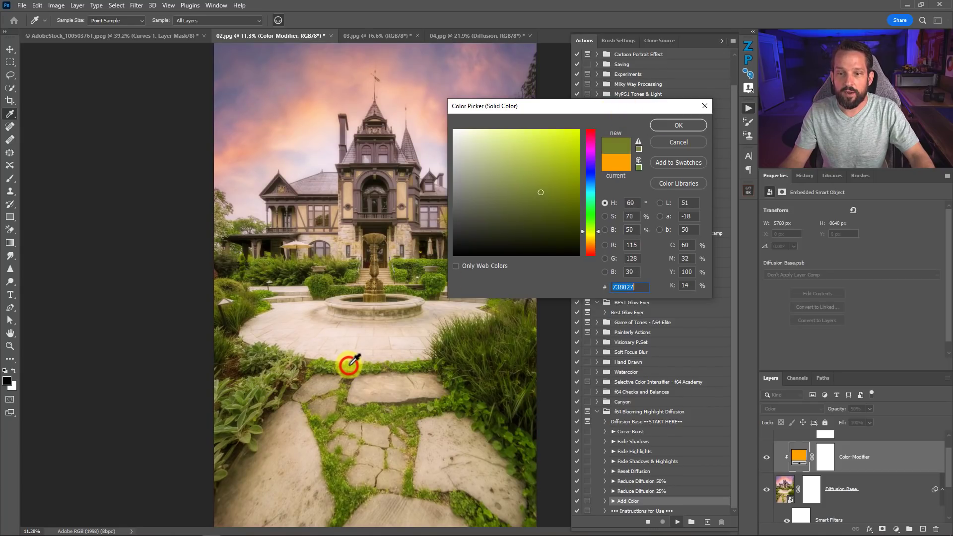
{"action": "left_click", "coordinate": [229, 91]}
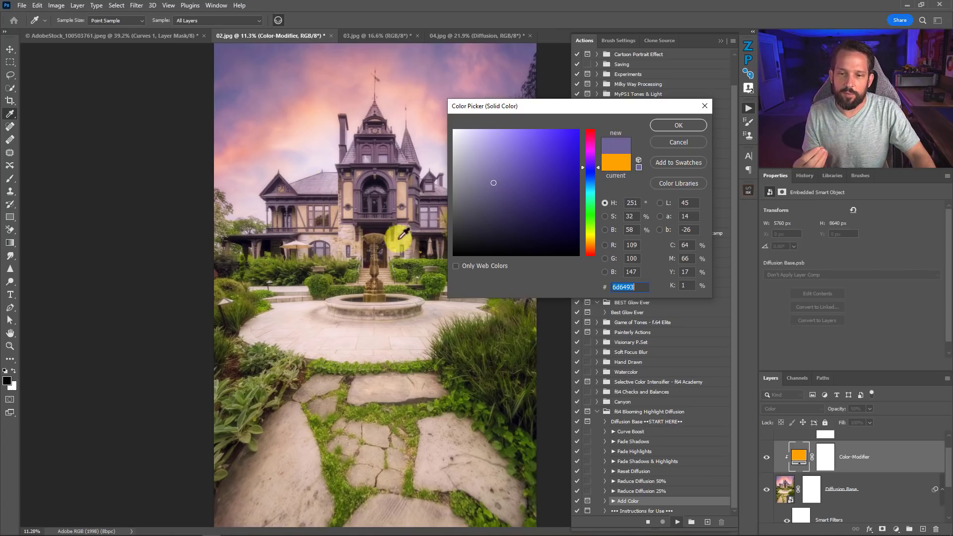
{"action": "left_click", "coordinate": [668, 125]}
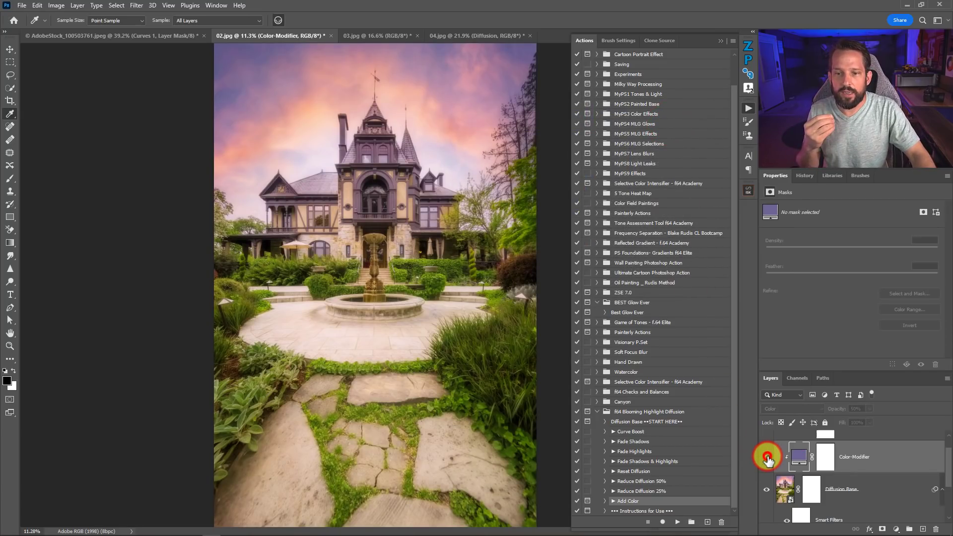
Toggle the Background layer to compare the tinted house photo.
{"action": "scroll", "coordinate": [768, 472], "scroll_direction": "down", "scroll_amount": 2}
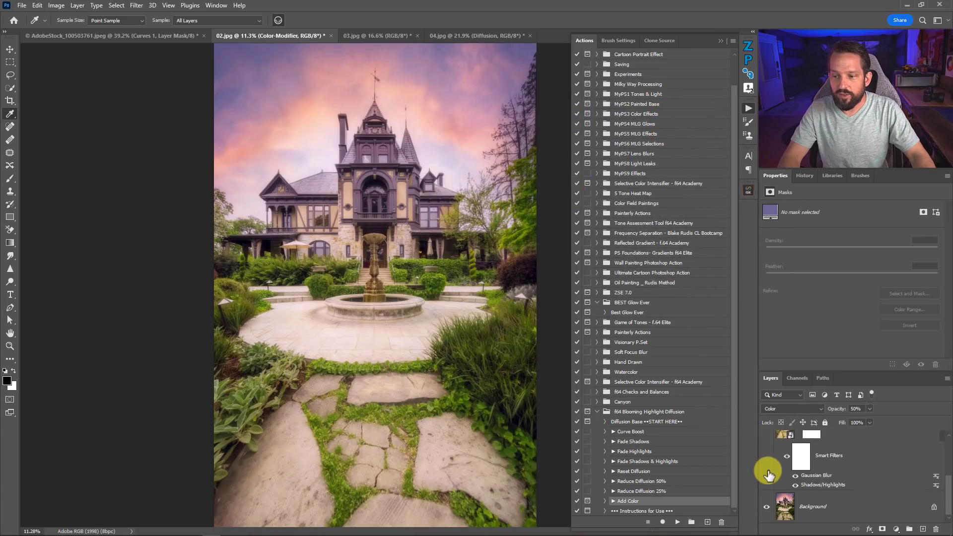
{"action": "left_click", "coordinate": [766, 507]}
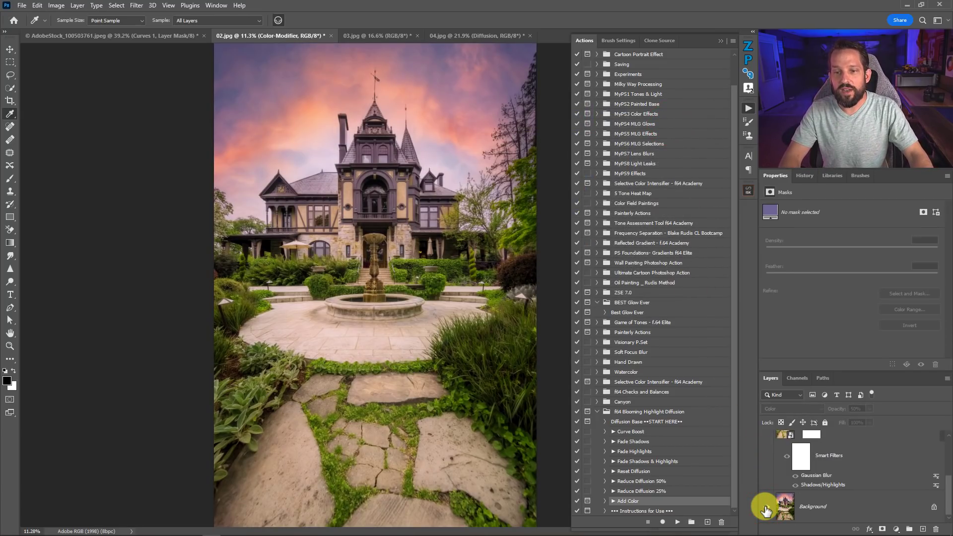
{"action": "left_click", "coordinate": [765, 507]}
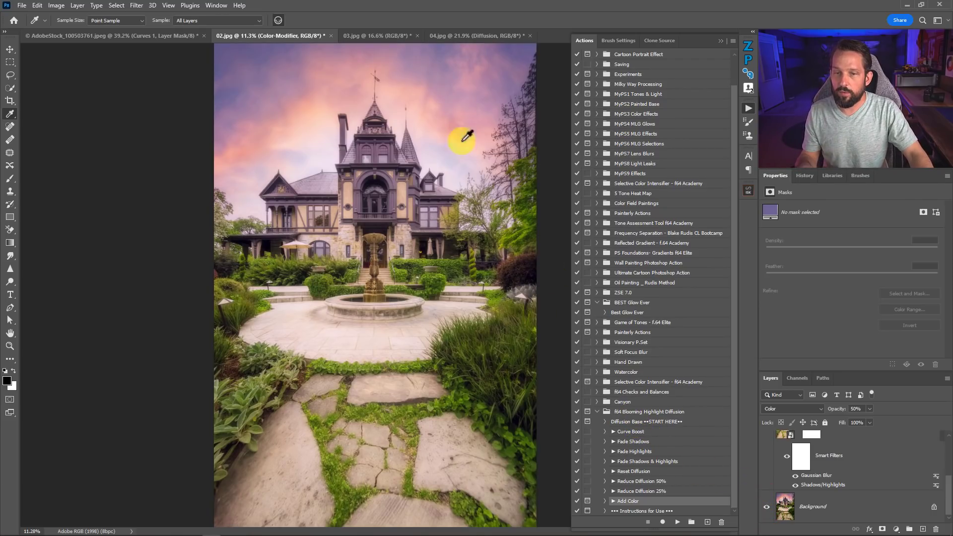
Run Diffusion Base on the lighthouse photo 03.jpg with a 98.5-pixel Gaussian blur.
{"action": "left_click", "coordinate": [359, 35]}
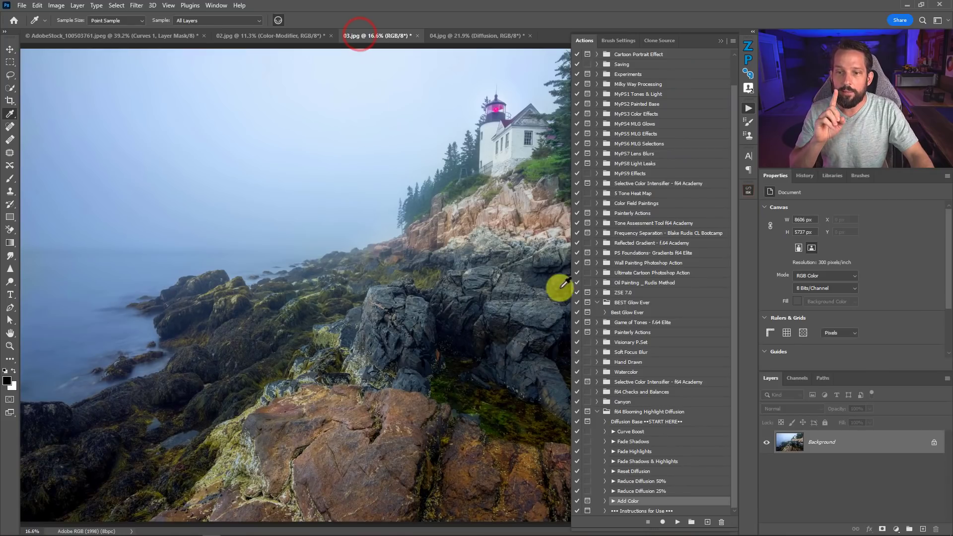
{"action": "left_click", "coordinate": [623, 422]}
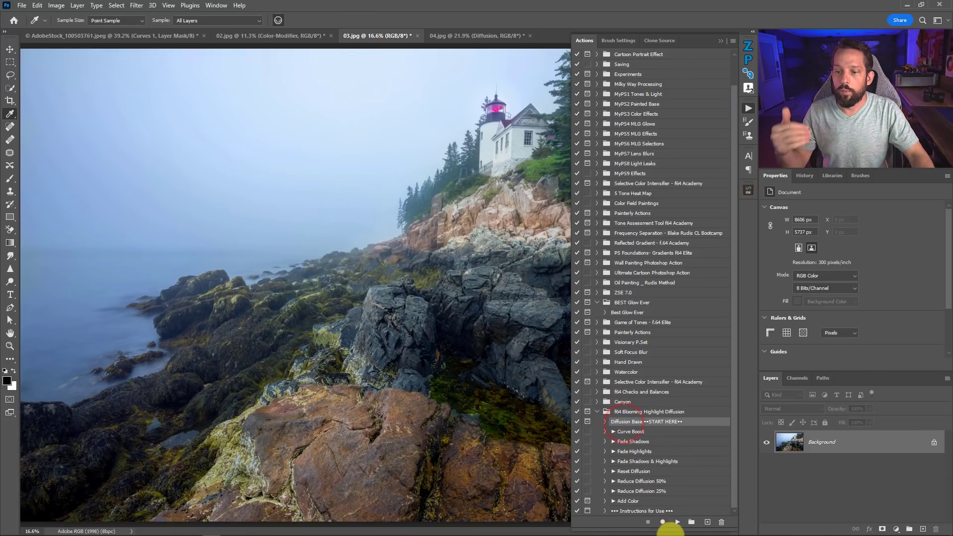
{"action": "left_click", "coordinate": [677, 521]}
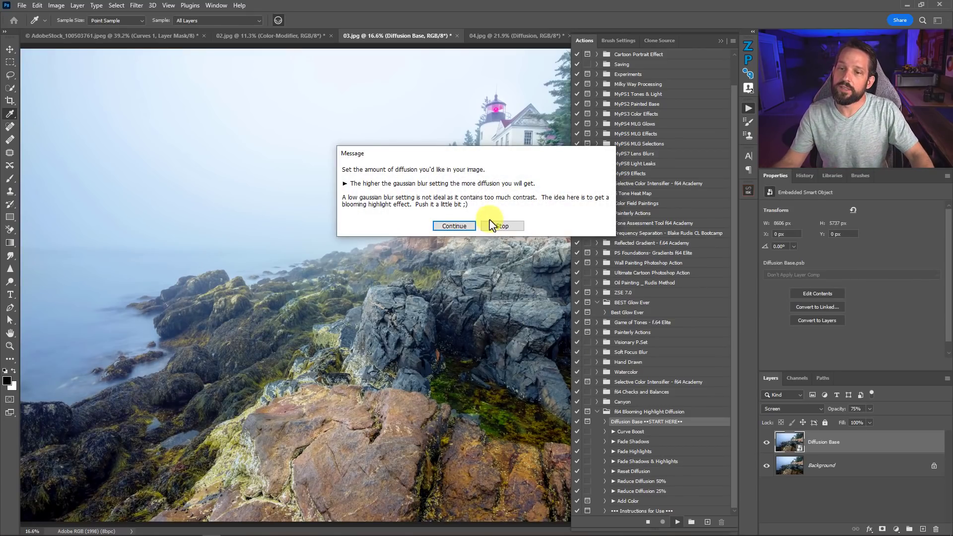
{"action": "left_click", "coordinate": [454, 226]}
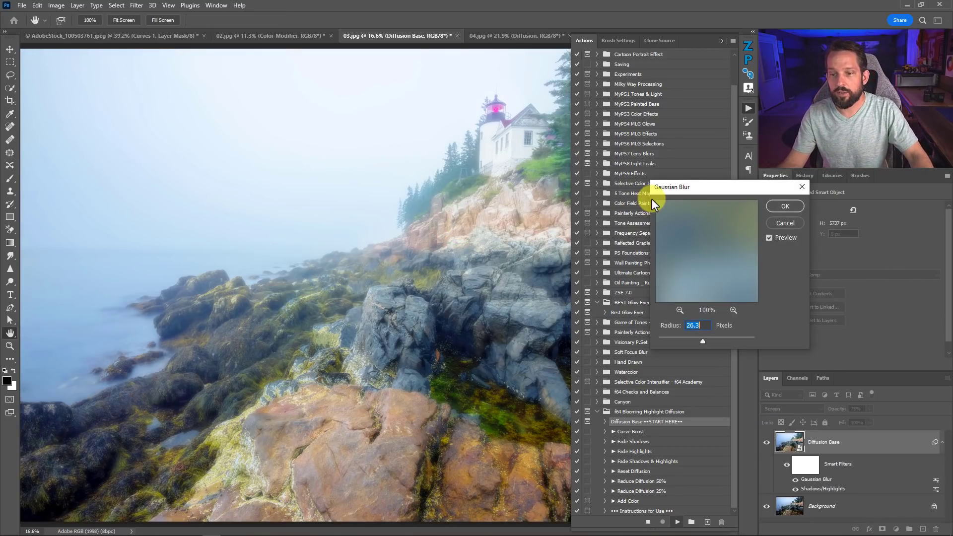
{"action": "left_click_drag", "start_coordinate": [715, 338], "coordinate": [719, 339]}
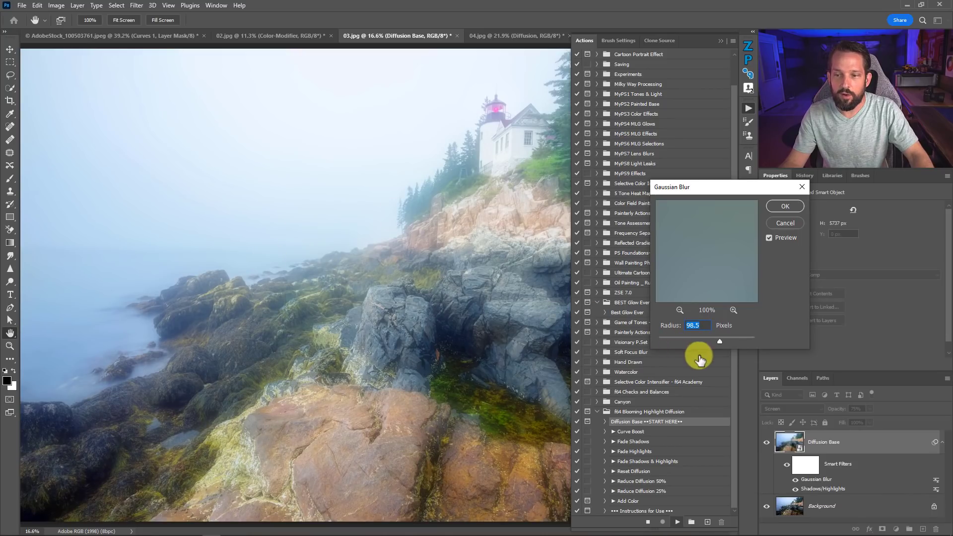
{"action": "left_click", "coordinate": [785, 207]}
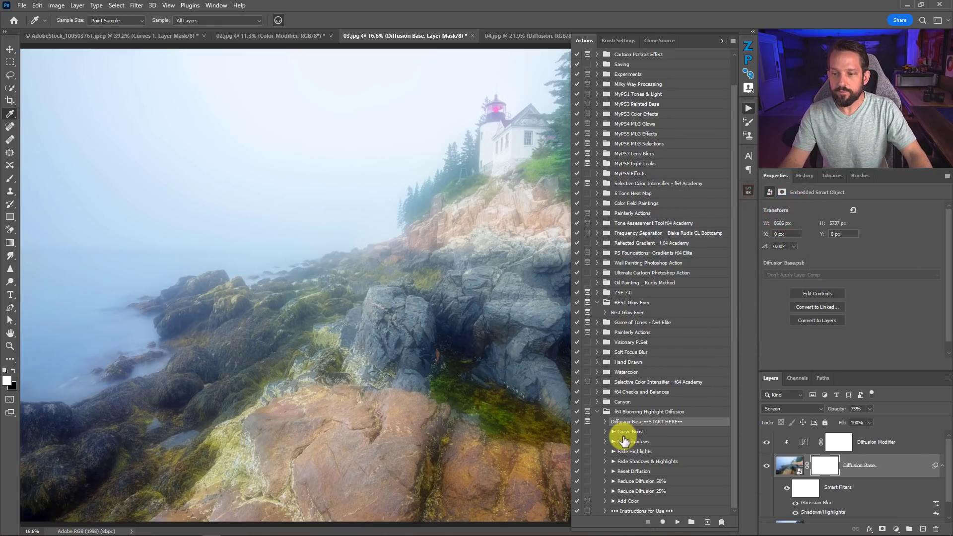
Run Curve Boost to add the Luminosity S-curve to the lighthouse glow.
{"action": "left_click", "coordinate": [628, 431]}
{"action": "left_click", "coordinate": [676, 522]}
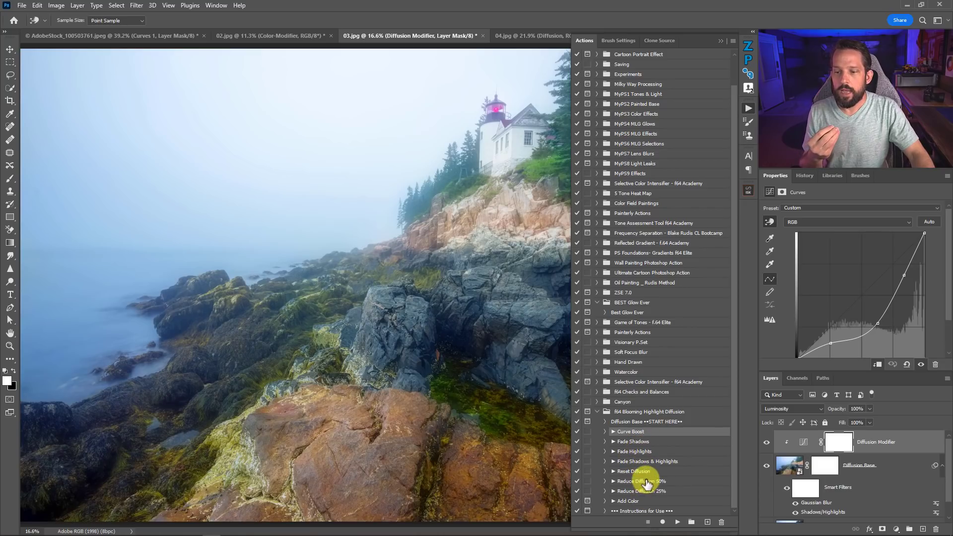
{"action": "left_click", "coordinate": [633, 501]}
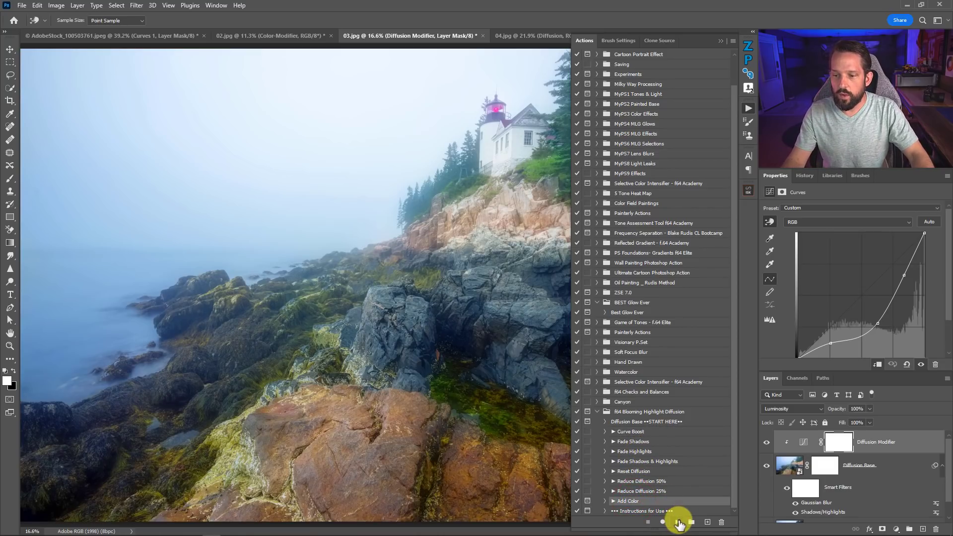
Run Add Color and sample colours from the lighthouse photo's rocks, water and tower.
{"action": "left_click", "coordinate": [676, 520]}
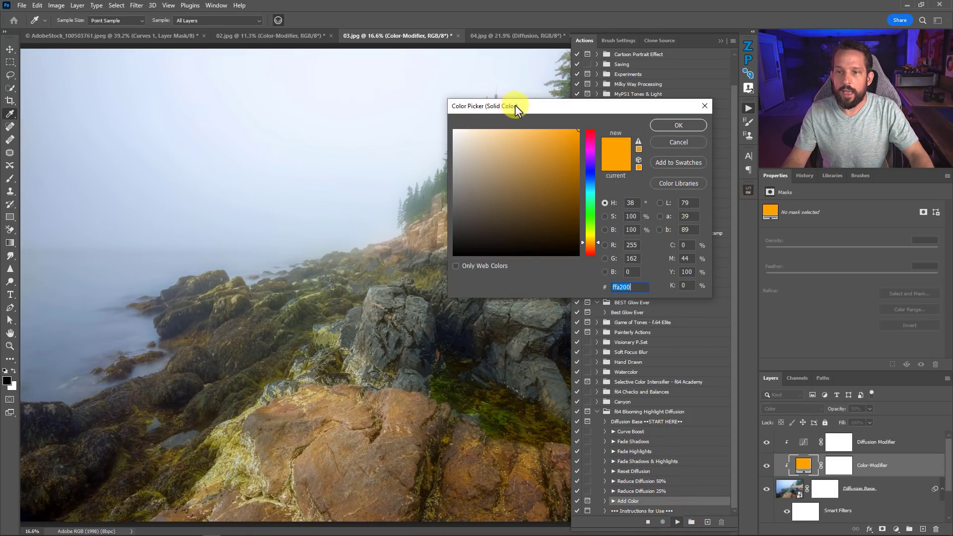
{"action": "left_click_drag", "start_coordinate": [513, 103], "coordinate": [697, 106]}
{"action": "left_click", "coordinate": [406, 413]}
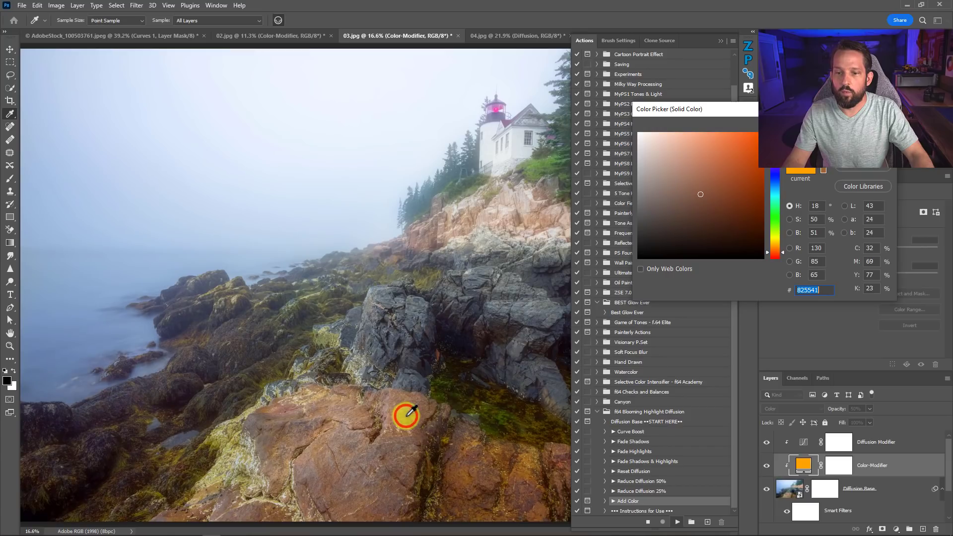
{"action": "left_click", "coordinate": [67, 320]}
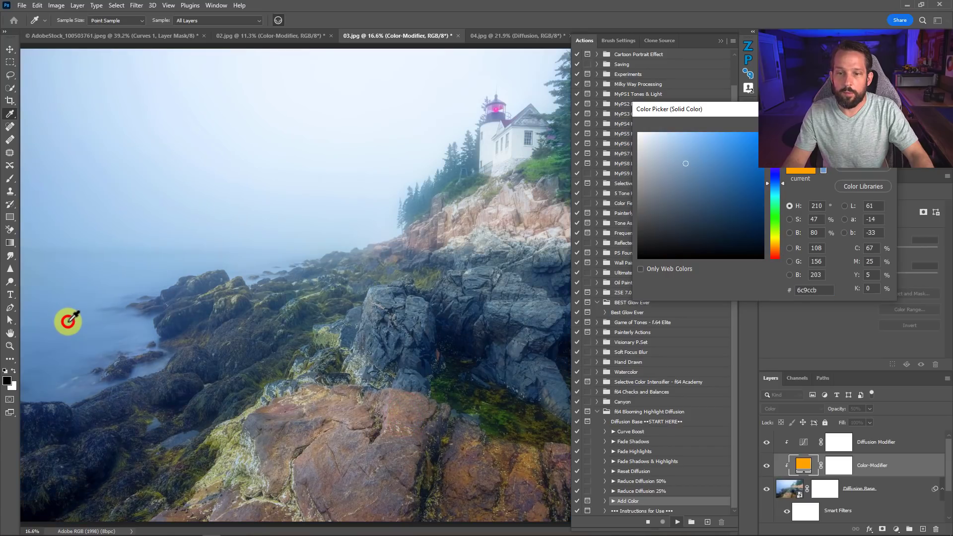
{"action": "left_click", "coordinate": [367, 330]}
{"action": "left_click", "coordinate": [339, 338]}
{"action": "left_click", "coordinate": [444, 220]}
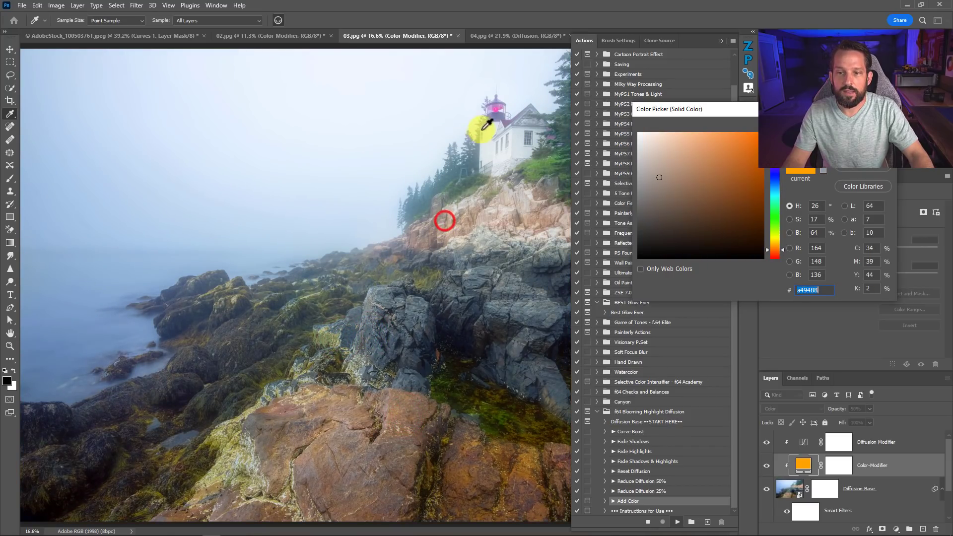
{"action": "left_click_drag", "start_coordinate": [495, 106], "coordinate": [496, 105]}
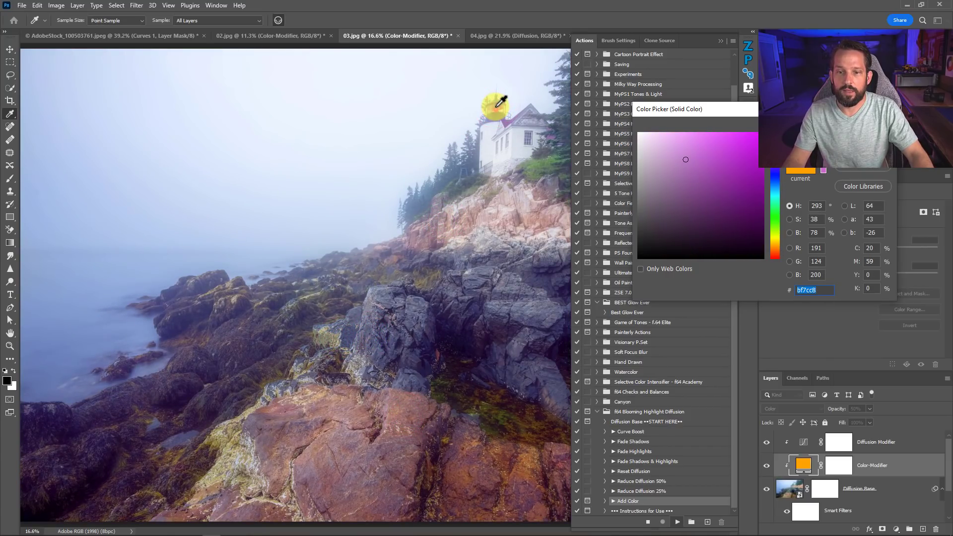
{"action": "left_click", "coordinate": [403, 411]}
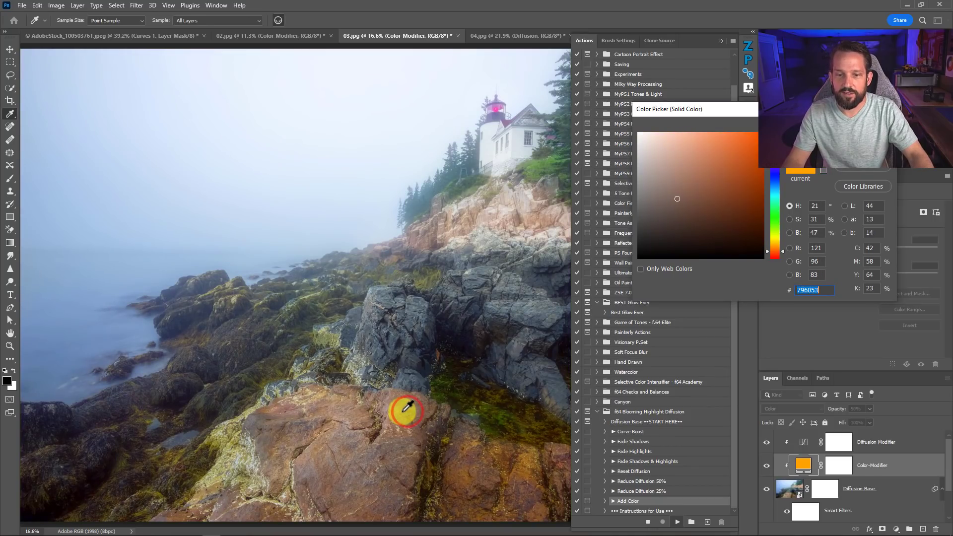
{"action": "left_click", "coordinate": [281, 429]}
{"action": "left_click", "coordinate": [415, 309]}
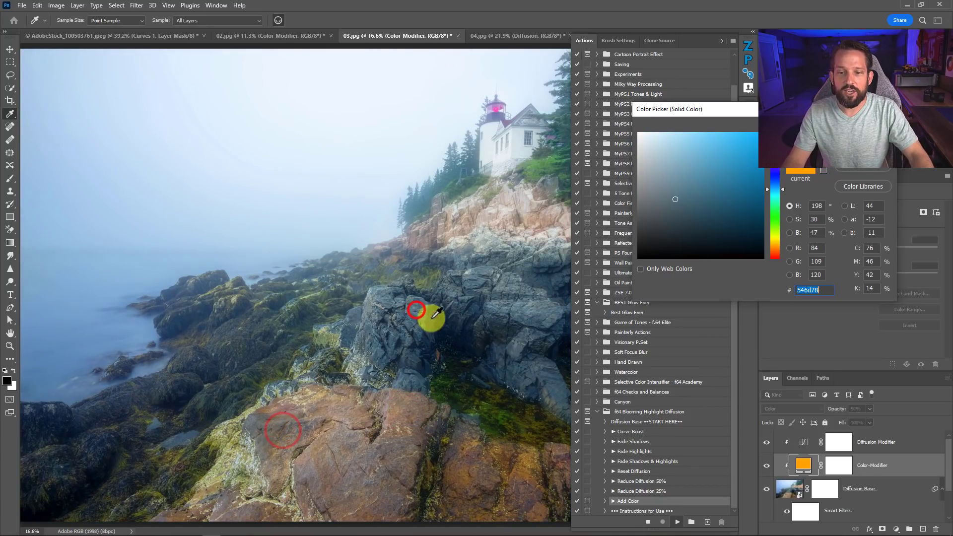
{"action": "left_click", "coordinate": [506, 326]}
{"action": "left_click", "coordinate": [511, 389]}
{"action": "left_click", "coordinate": [435, 436]}
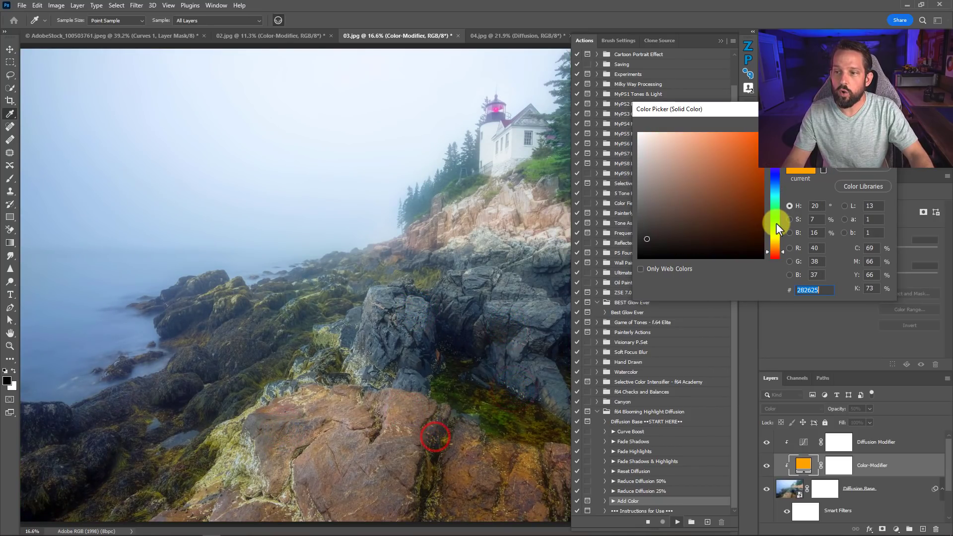
Set the tint colour to warm brown #927a48 and confirm it.
{"action": "left_click_drag", "start_coordinate": [776, 228], "coordinate": [770, 174]}
{"action": "mouse_move", "coordinate": [724, 202]}
{"action": "left_mouse_down"}
{"action": "mouse_move", "coordinate": [721, 170]}
{"action": "mouse_move", "coordinate": [702, 186]}
{"action": "left_mouse_up"}
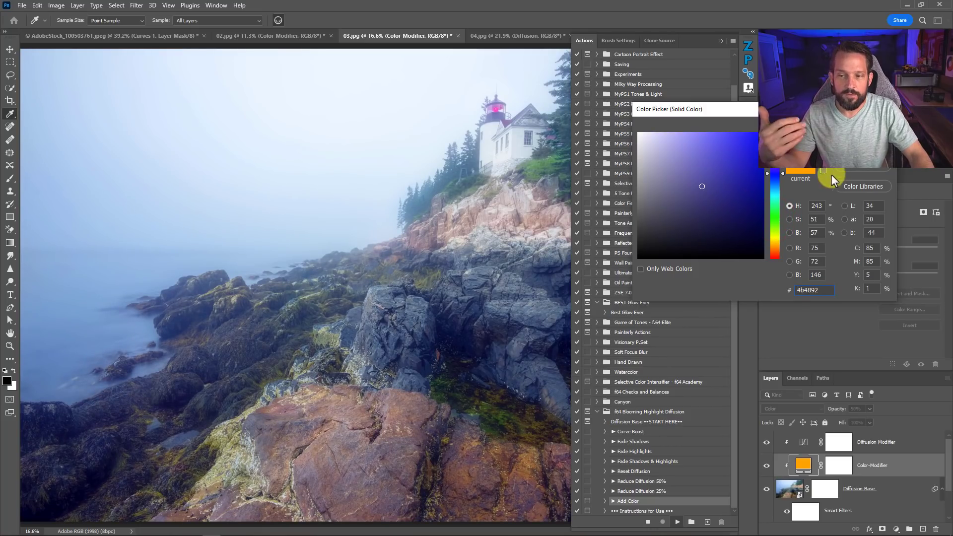
{"action": "left_click_drag", "start_coordinate": [770, 181], "coordinate": [770, 244]}
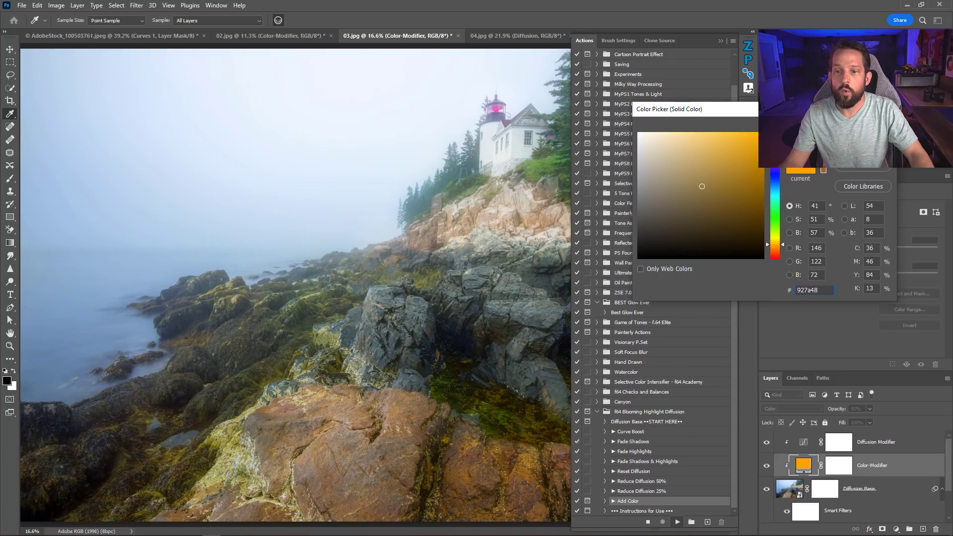
{"action": "key", "text": "Return"}
Toggle the Background layer to compare the tinted lighthouse, then switch to 04.jpg.
{"action": "left_click", "coordinate": [719, 39]}
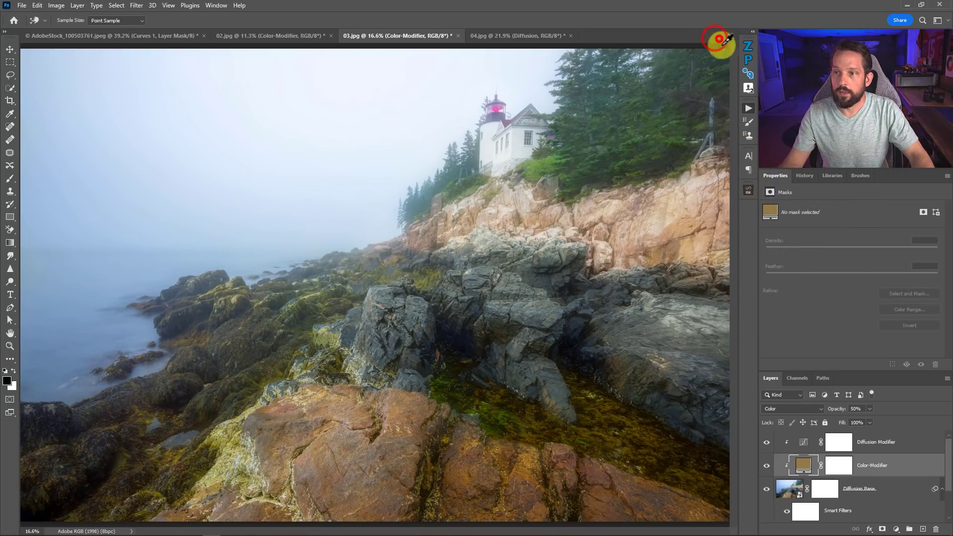
{"action": "scroll", "coordinate": [853, 467], "scroll_direction": "down", "scroll_amount": 2}
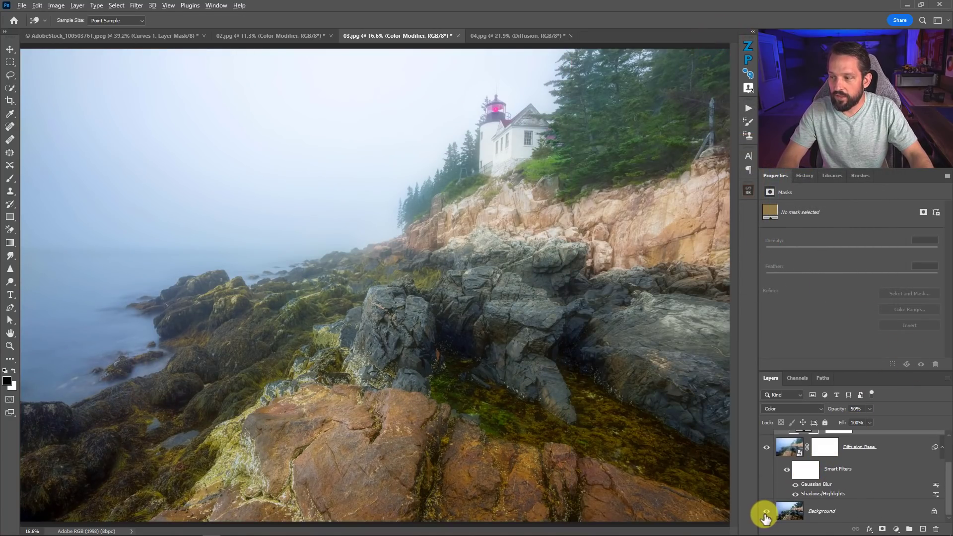
{"action": "left_click", "coordinate": [766, 512]}
{"action": "left_click", "coordinate": [765, 512]}
{"action": "left_click", "coordinate": [766, 512]}
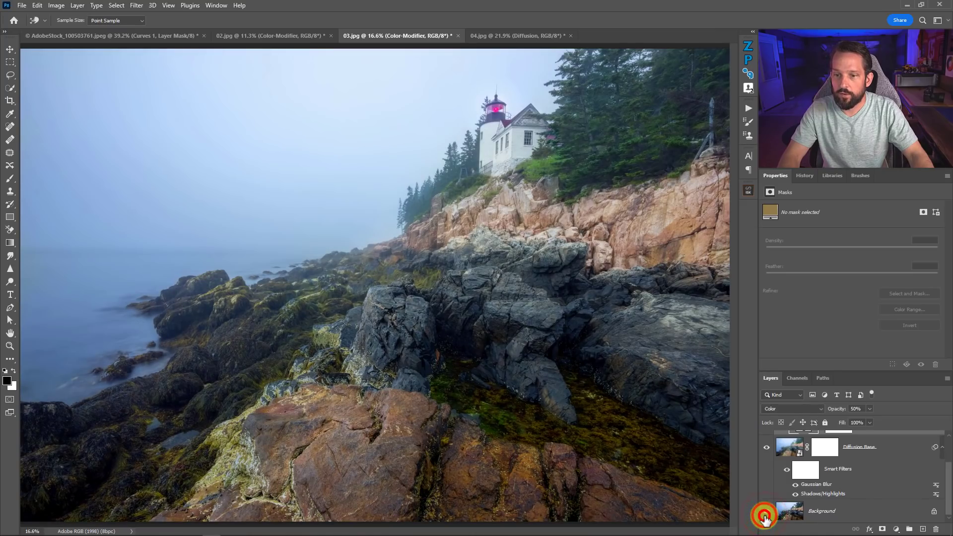
{"action": "left_click", "coordinate": [766, 511]}
{"action": "left_click", "coordinate": [538, 35]}
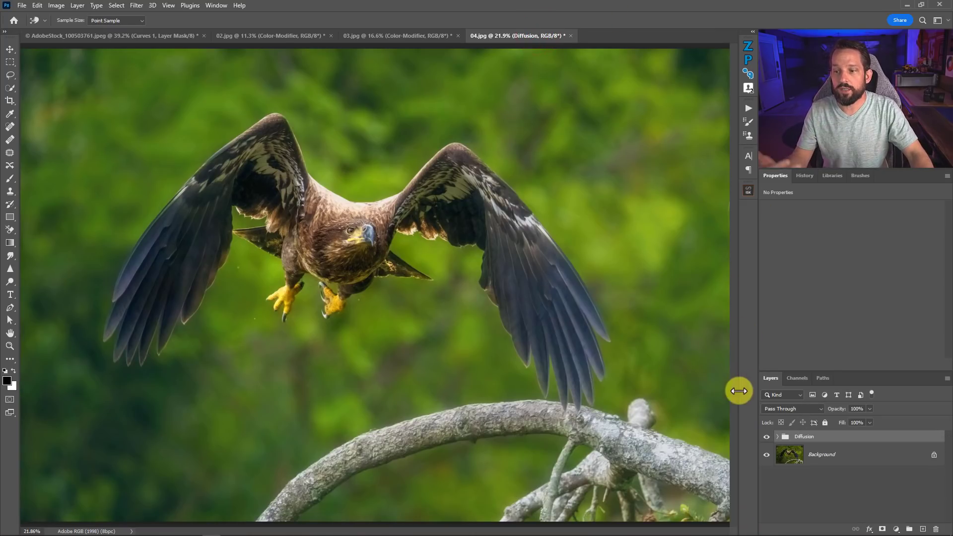
Paint black with the Brush on the Diffusion Base layer mask over the eagle's head.
{"action": "left_click", "coordinate": [777, 436]}
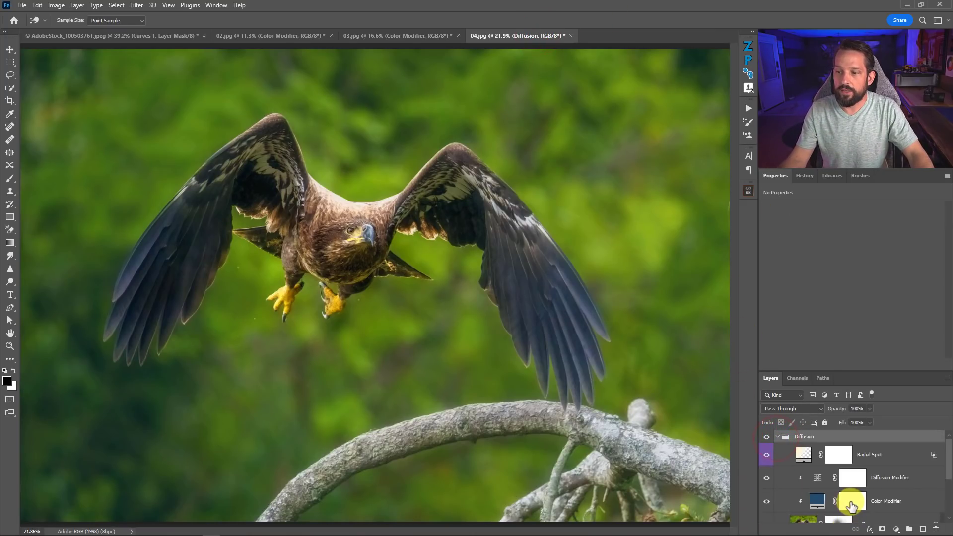
{"action": "scroll", "coordinate": [851, 505], "scroll_direction": "down", "scroll_amount": 1}
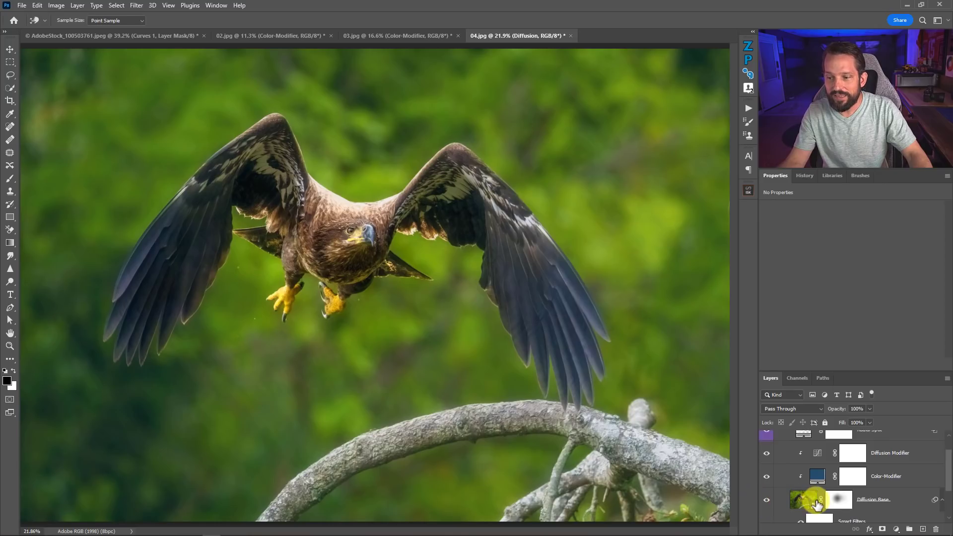
{"action": "left_click", "coordinate": [839, 500]}
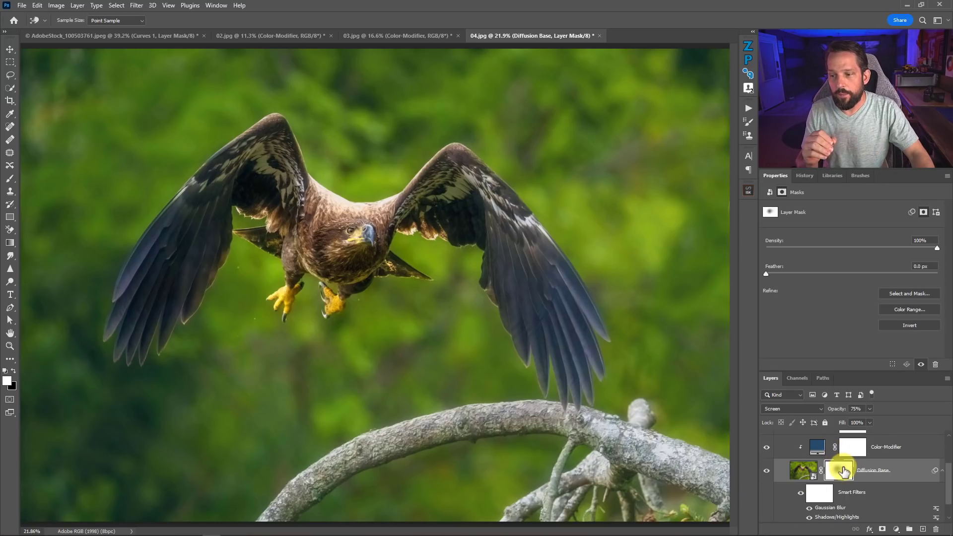
{"action": "key", "text": "x"}
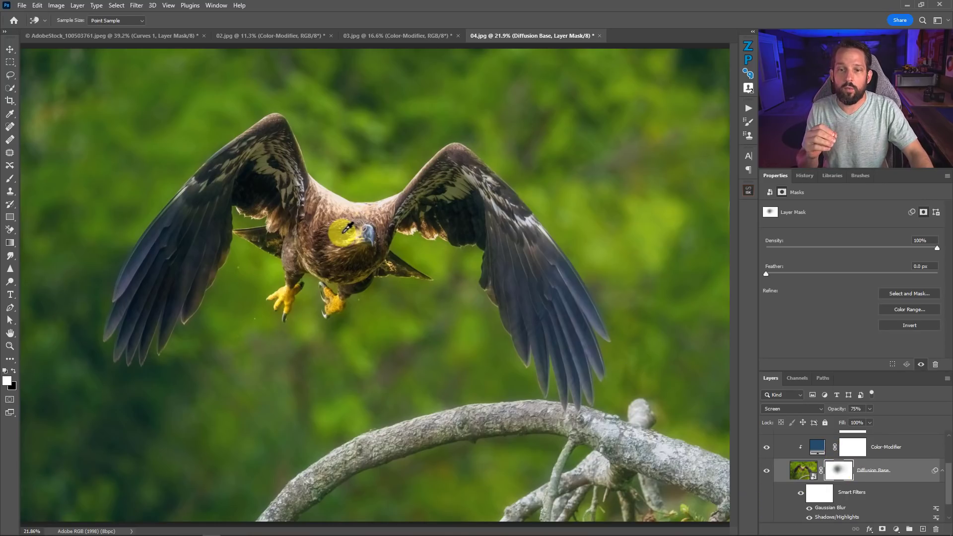
{"action": "left_click", "coordinate": [802, 469]}
{"action": "key", "text": "b"}
{"action": "key", "text": "x"}
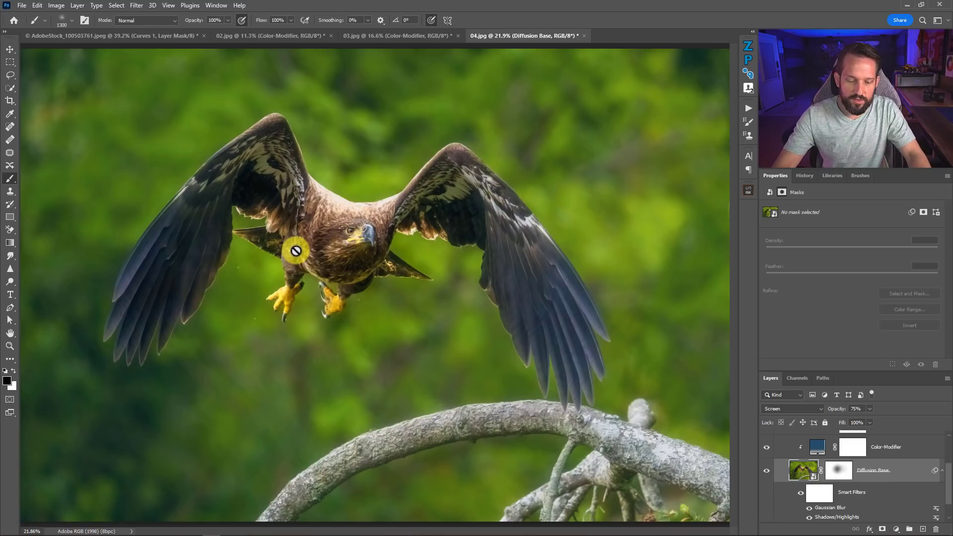
{"action": "left_click", "coordinate": [845, 464]}
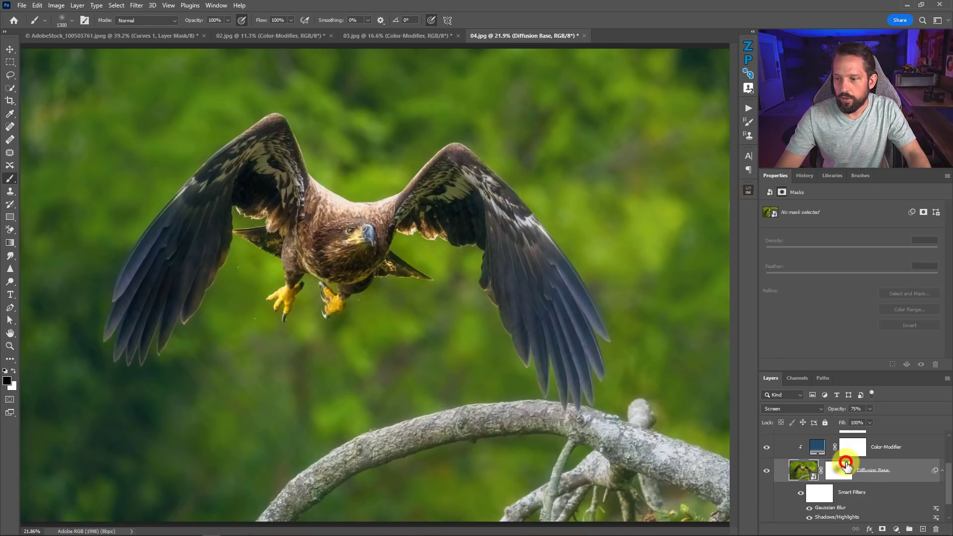
{"action": "mouse_move", "coordinate": [367, 233]}
{"action": "left_mouse_down"}
{"action": "mouse_move", "coordinate": [339, 237]}
{"action": "mouse_move", "coordinate": [359, 242]}
{"action": "mouse_move", "coordinate": [351, 225]}
{"action": "mouse_move", "coordinate": [380, 235]}
{"action": "mouse_move", "coordinate": [358, 251]}
{"action": "mouse_move", "coordinate": [347, 243]}
{"action": "mouse_move", "coordinate": [390, 234]}
{"action": "mouse_move", "coordinate": [351, 256]}
{"action": "mouse_move", "coordinate": [337, 227]}
{"action": "mouse_move", "coordinate": [371, 230]}
{"action": "mouse_move", "coordinate": [351, 265]}
{"action": "left_mouse_up"}
{"action": "scroll", "coordinate": [784, 474], "scroll_direction": "down", "scroll_amount": 1}
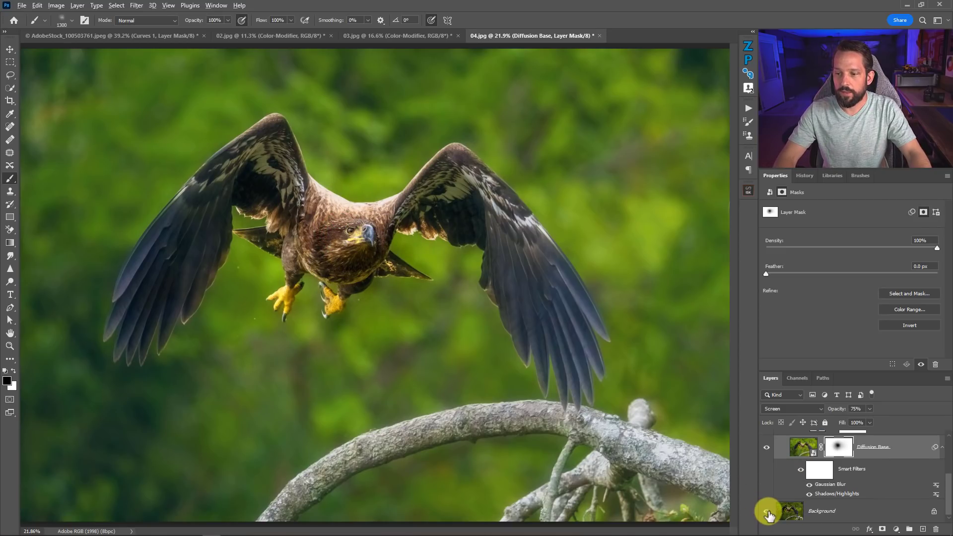